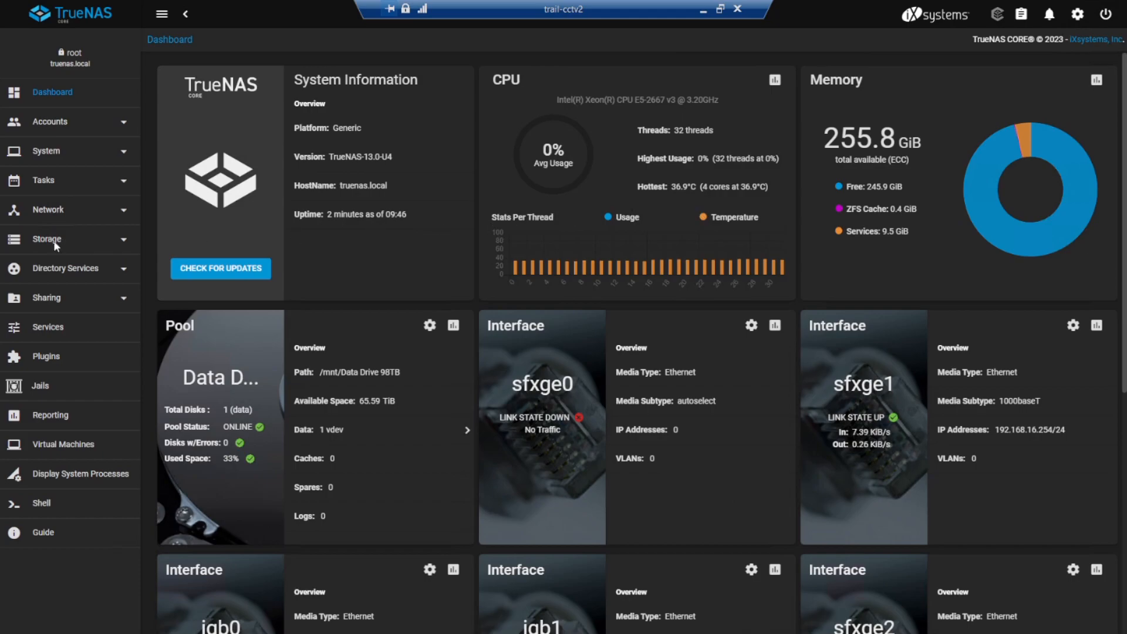
- Start a new zvol under the Data Drive 98TB root dataset and name it CCTV2
{"action": "left_click", "coordinate": [123, 240]}
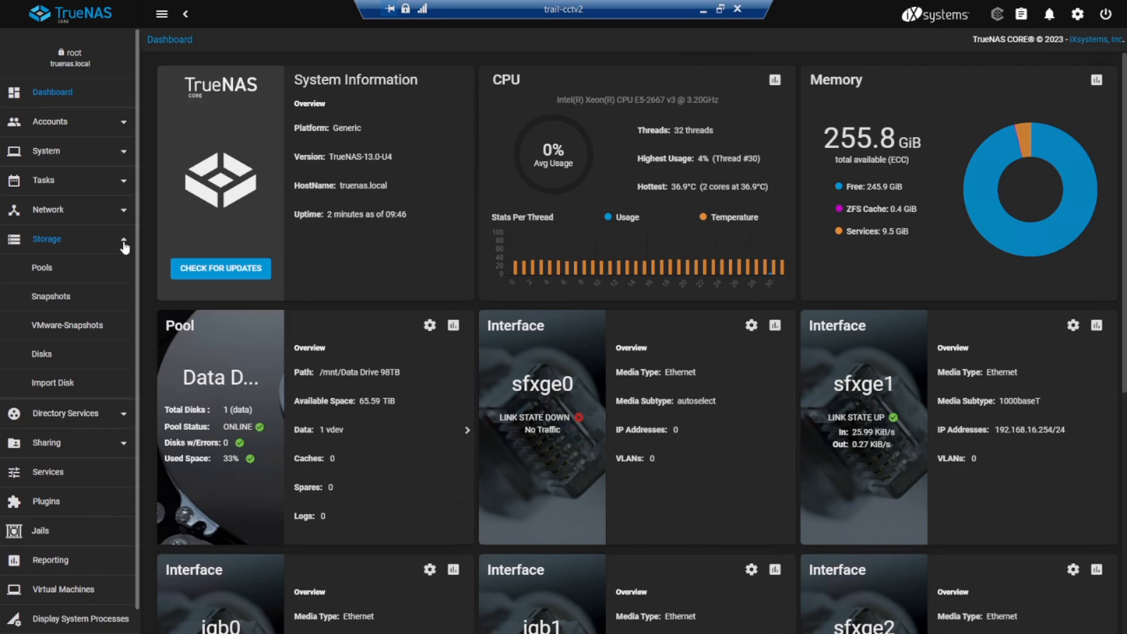
{"action": "left_click", "coordinate": [42, 269]}
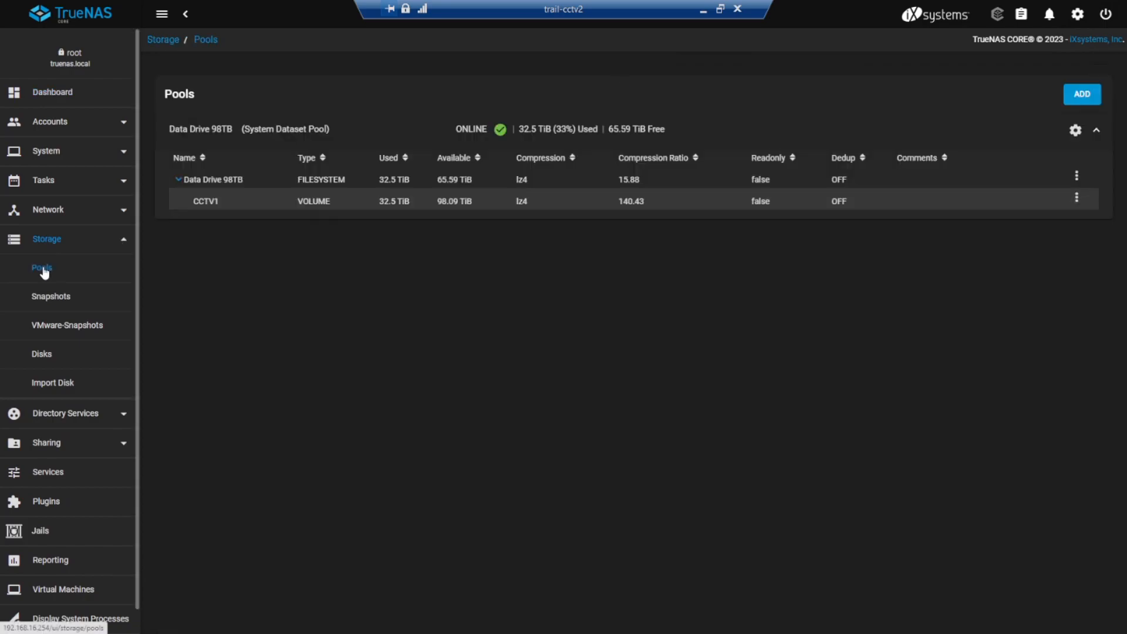
{"action": "left_click", "coordinate": [195, 184]}
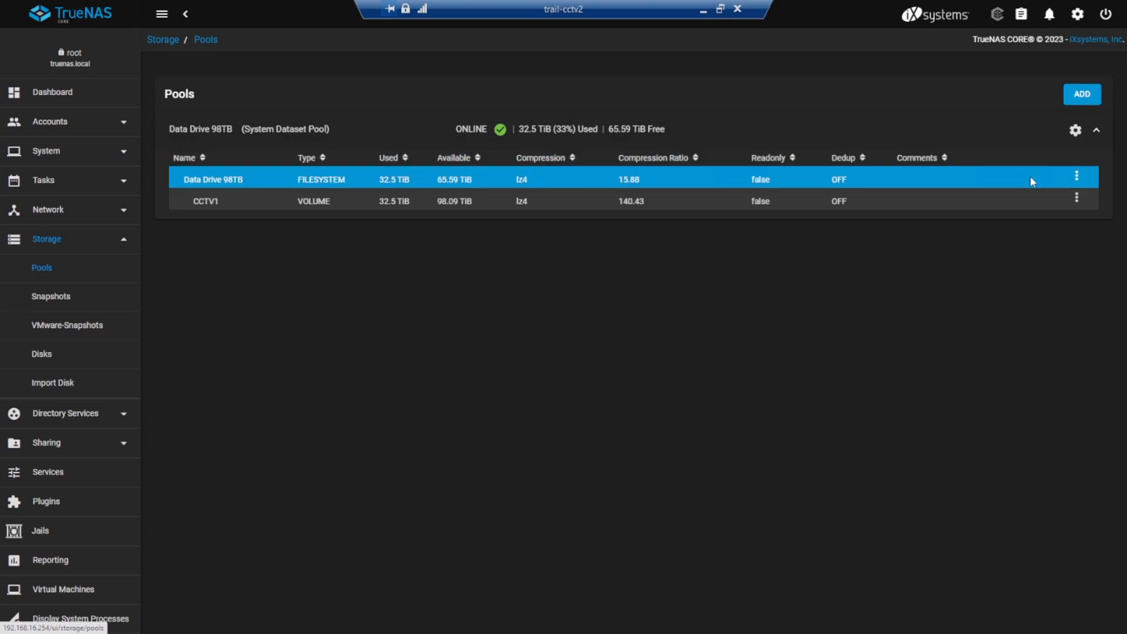
{"action": "left_click", "coordinate": [1077, 179]}
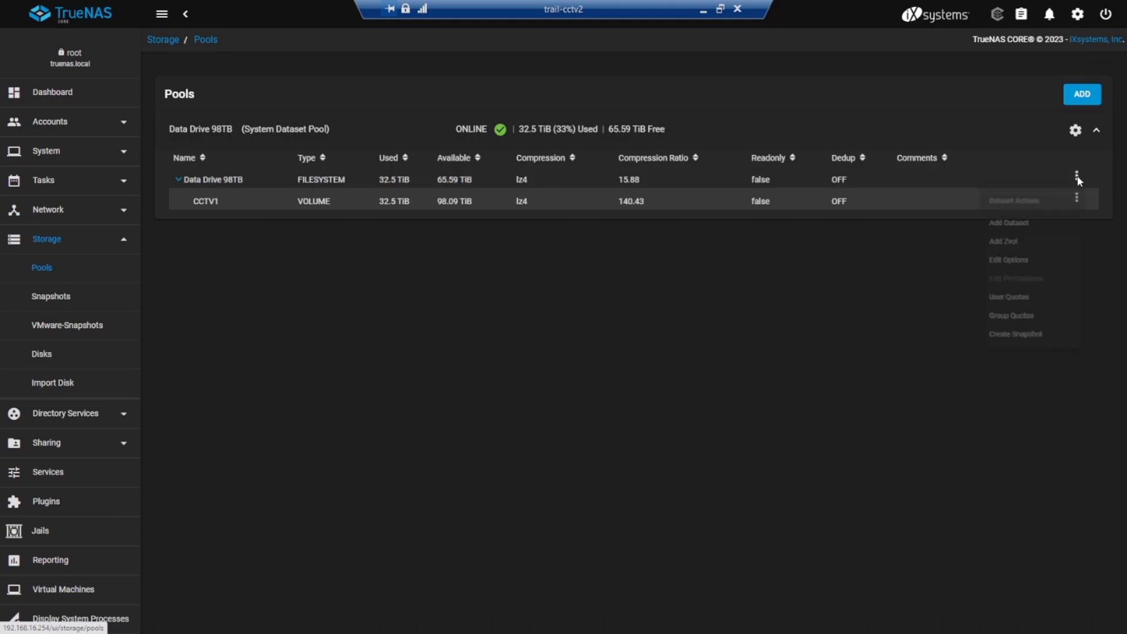
{"action": "left_click", "coordinate": [1009, 249]}
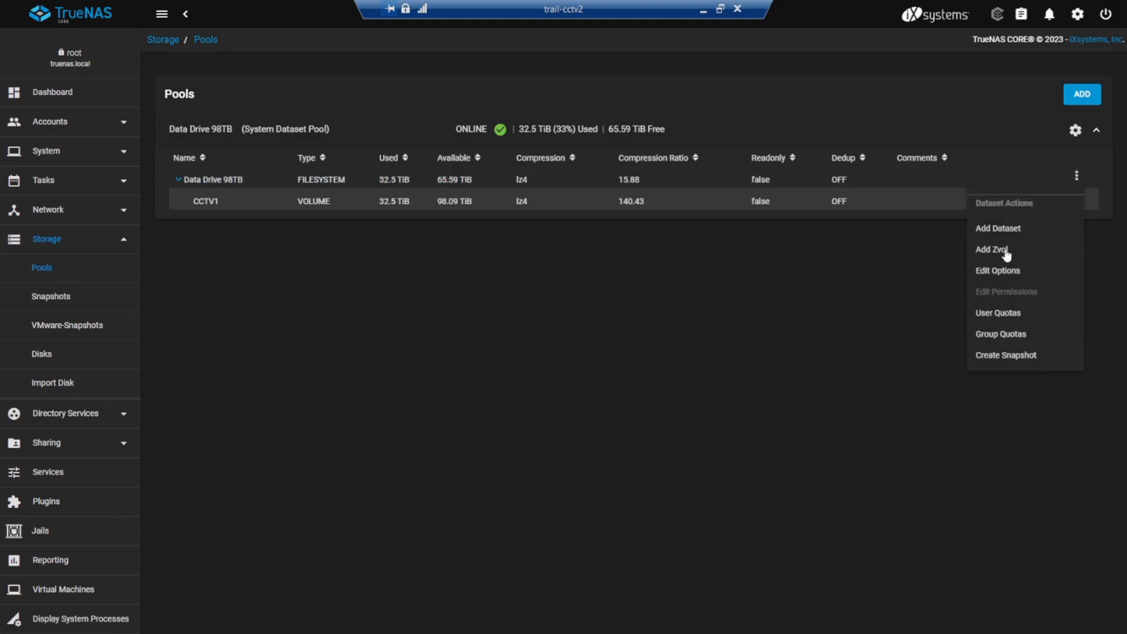
{"action": "left_click", "coordinate": [431, 83]}
{"action": "type", "text": "VVT"}
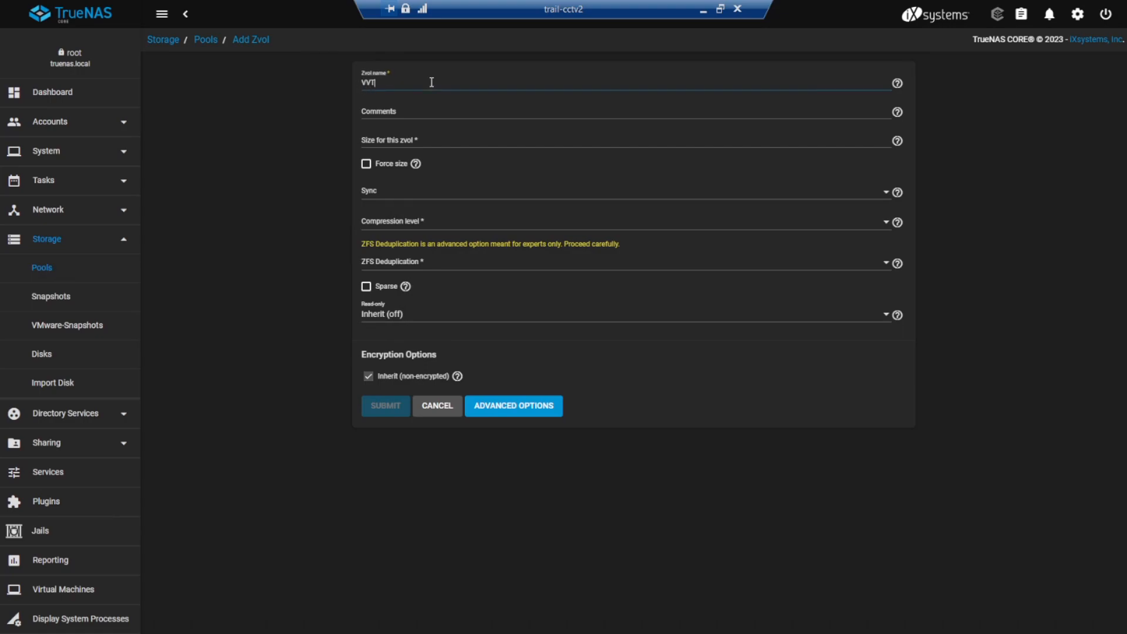
{"action": "key", "text": "BackSpace"}
{"action": "key", "text": "BackSpace"}
{"action": "type", "text": "CCTV2"}
- Set the zvol's size to 32 TiB, show its advanced options and create it with the remaining defaults
{"action": "left_click", "coordinate": [432, 137]}
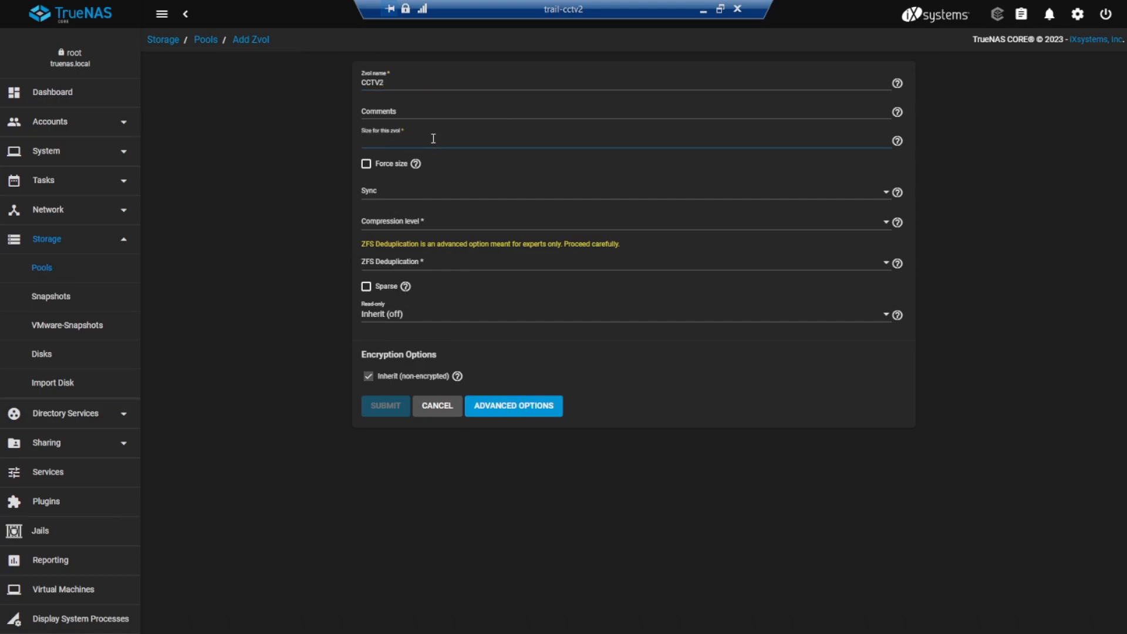
{"action": "type", "text": "32 Ti"}
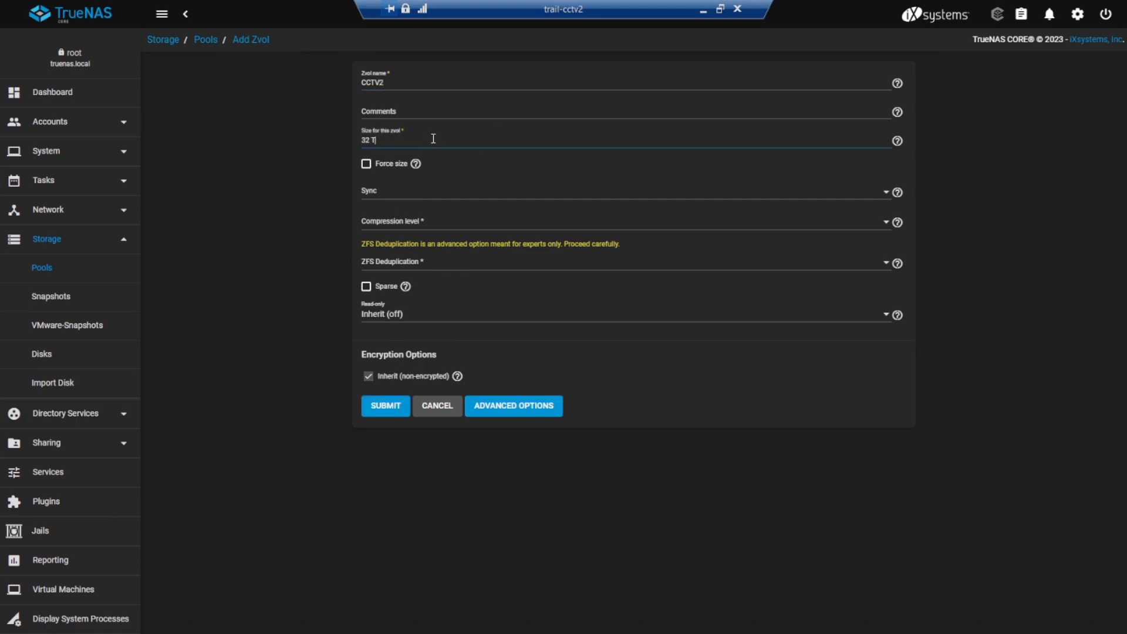
{"action": "type", "text": "b"}
{"action": "key", "text": "BackSpace"}
{"action": "type", "text": "B"}
{"action": "left_click", "coordinate": [506, 405]}
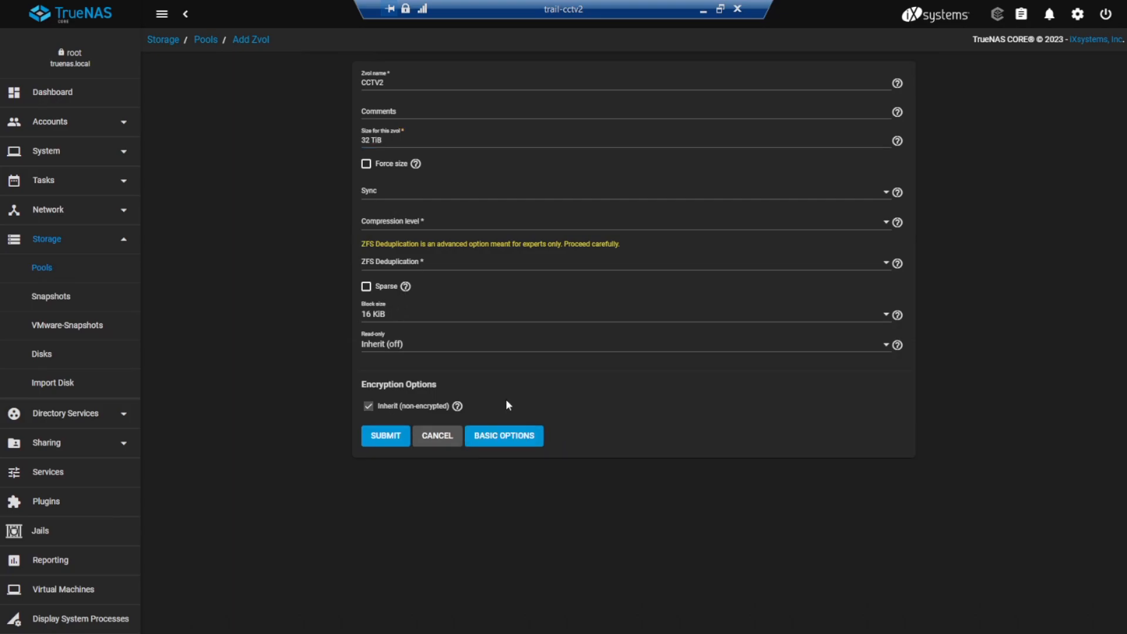
{"action": "left_click", "coordinate": [389, 439]}
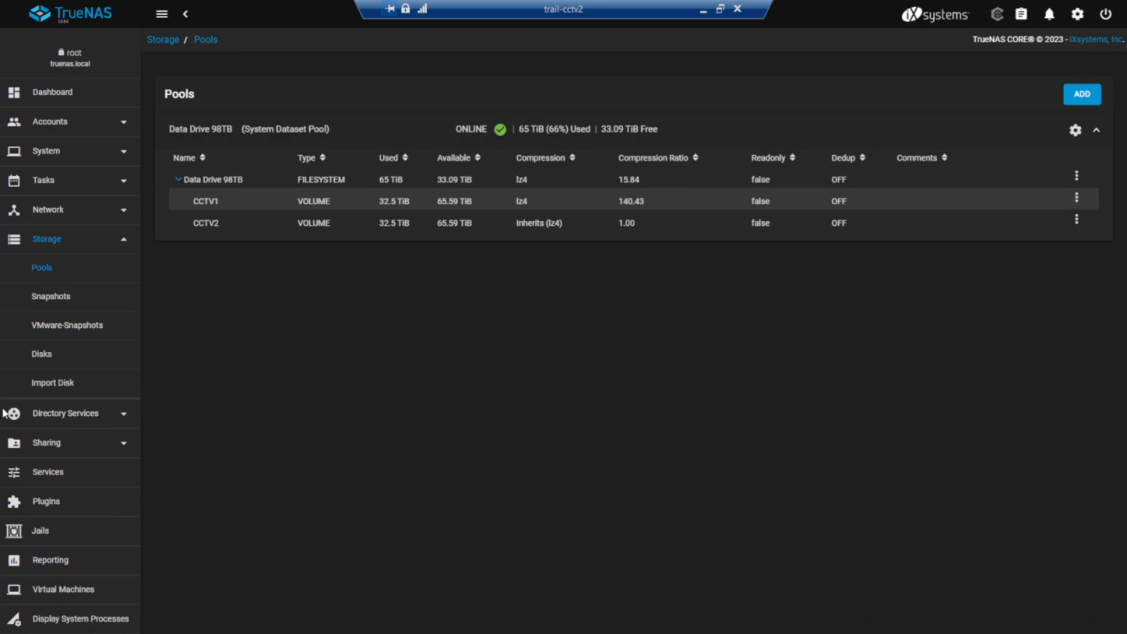
- Launch the iSCSI block share wizard and name the block device cctv2-iscsi
{"action": "left_click", "coordinate": [107, 444]}
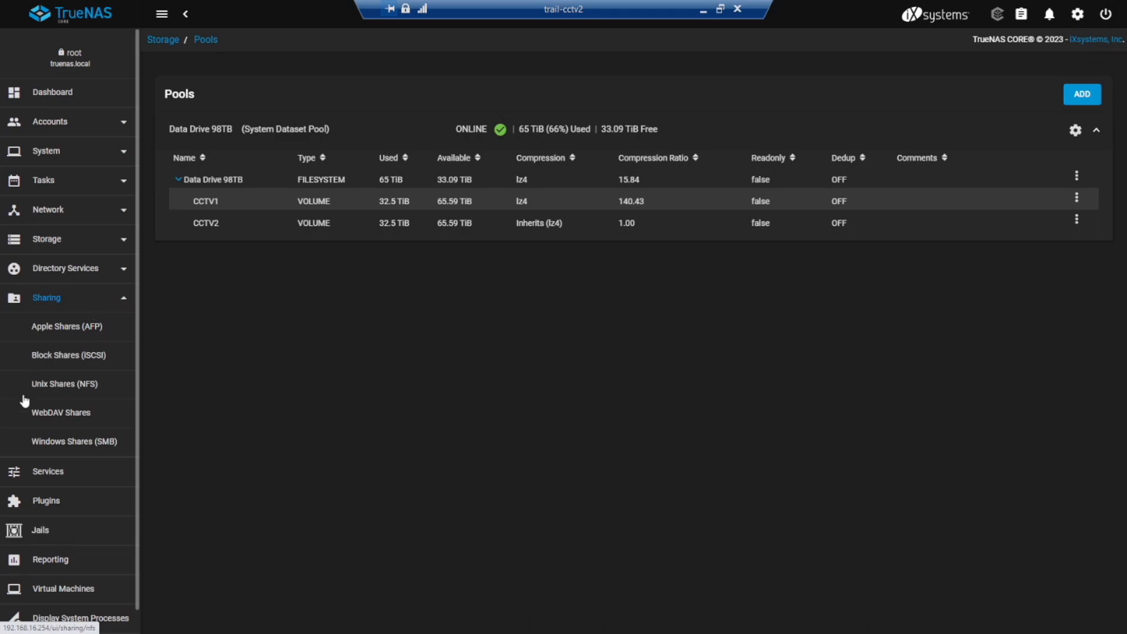
{"action": "left_click", "coordinate": [56, 360]}
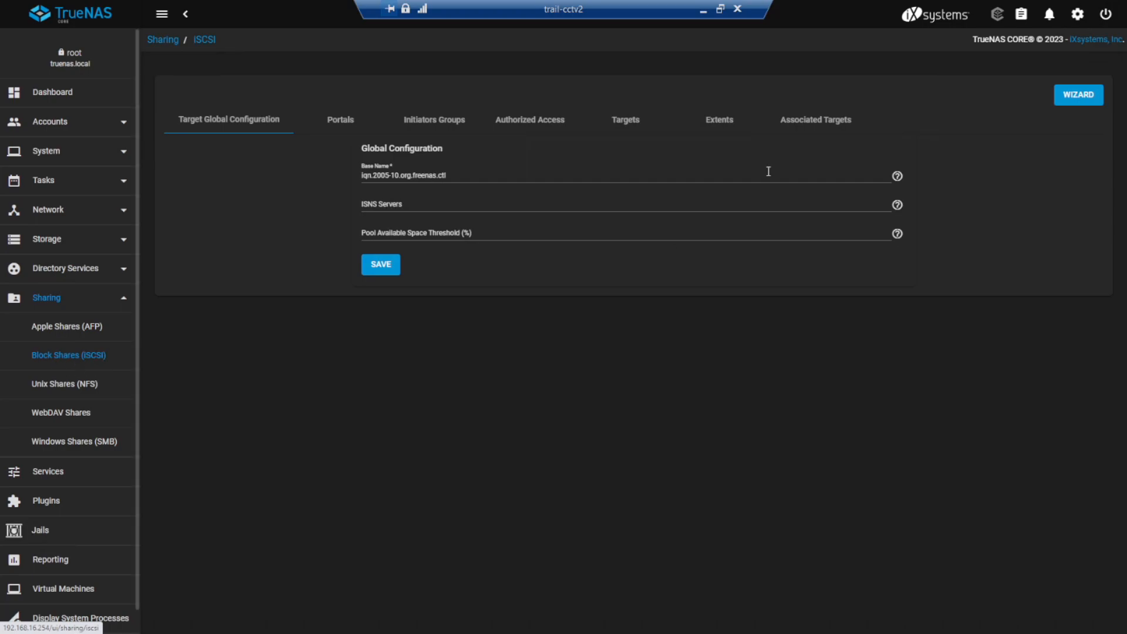
{"action": "left_click_drag", "start_coordinate": [449, 176], "coordinate": [362, 186]}
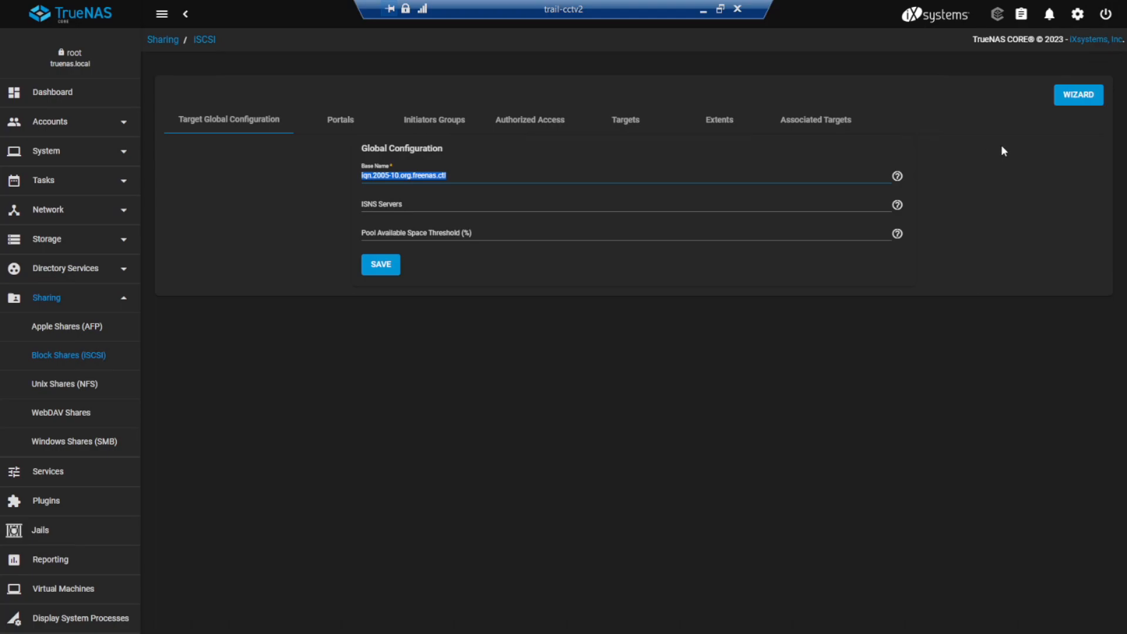
{"action": "left_click", "coordinate": [1073, 101]}
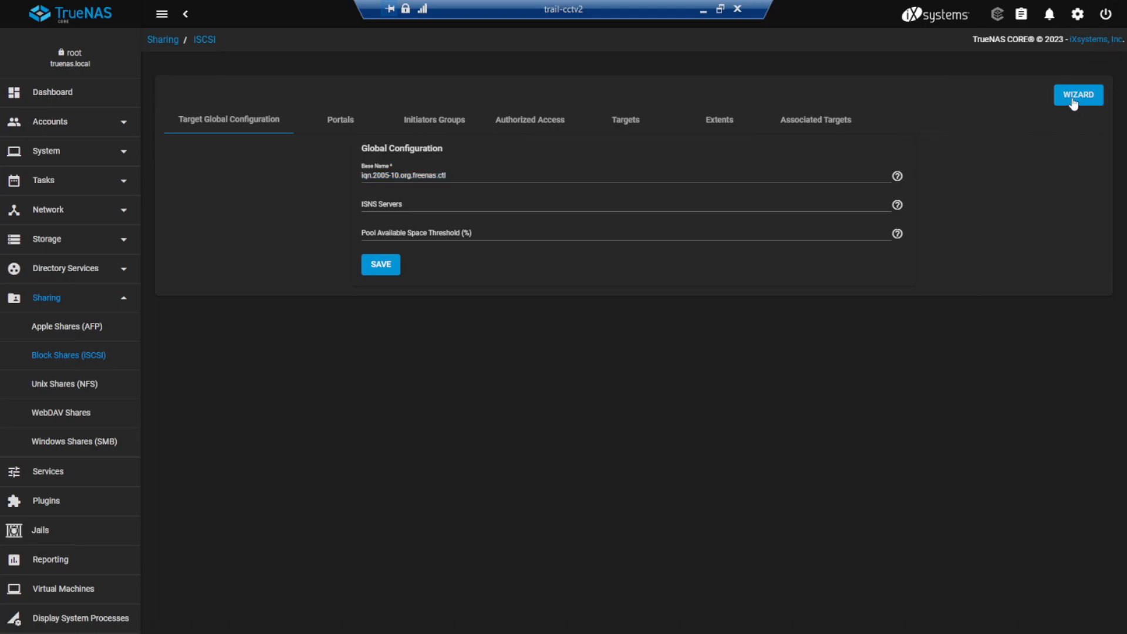
{"action": "left_click", "coordinate": [227, 139]}
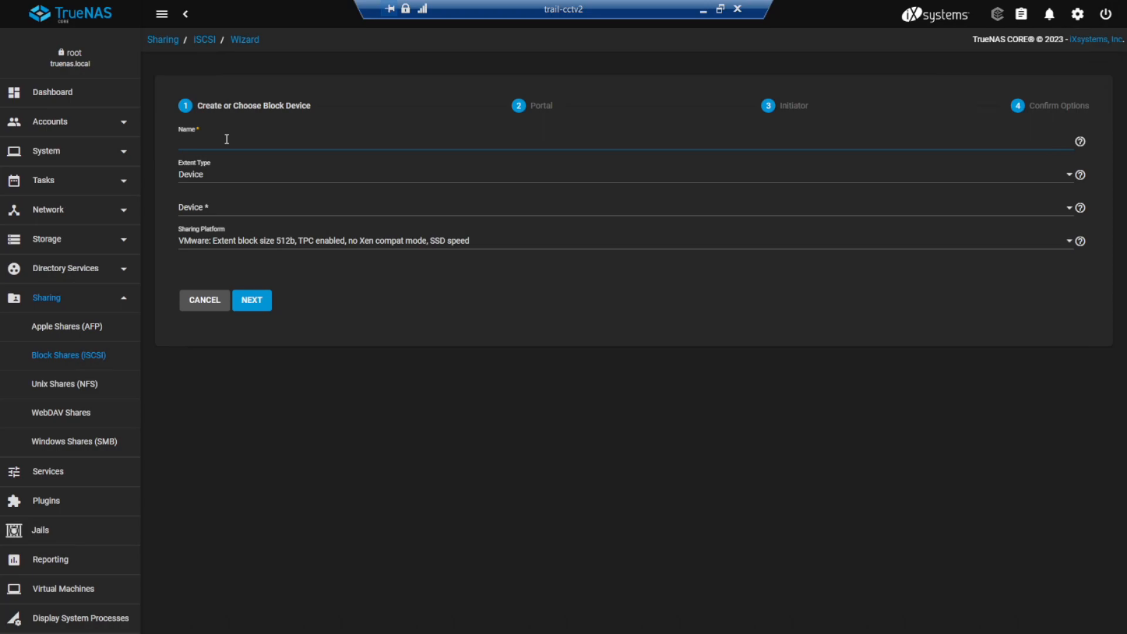
{"action": "type", "text": "c"}
{"action": "key", "text": "BackSpace"}
{"action": "type", "text": "cctv2-iscsi"}
- Choose Data Drive 98TB/CCTV2 as the device and Modern OS with 4k extent block size as the sharing platform, and continue to the portal settings
{"action": "left_click", "coordinate": [224, 208]}
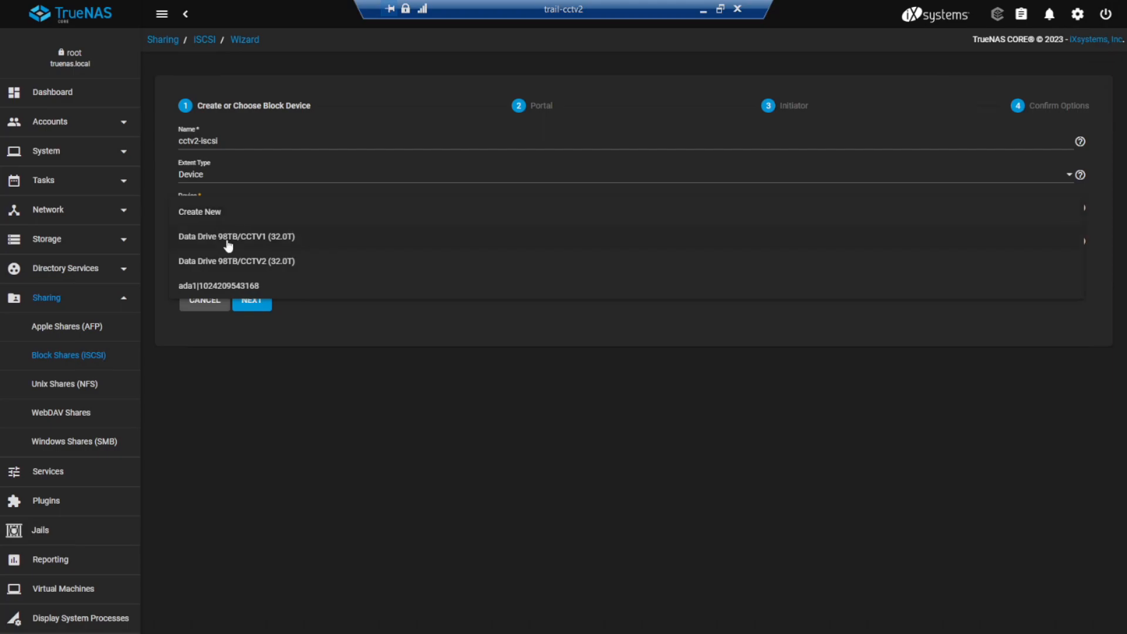
{"action": "left_click", "coordinate": [239, 262]}
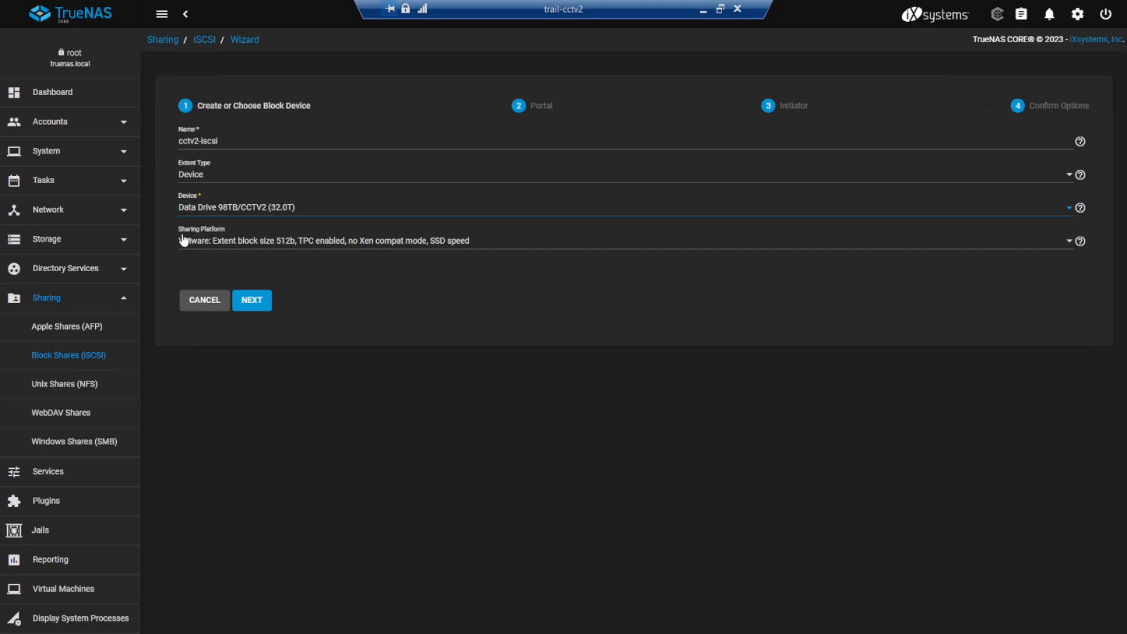
{"action": "left_click", "coordinate": [232, 242]}
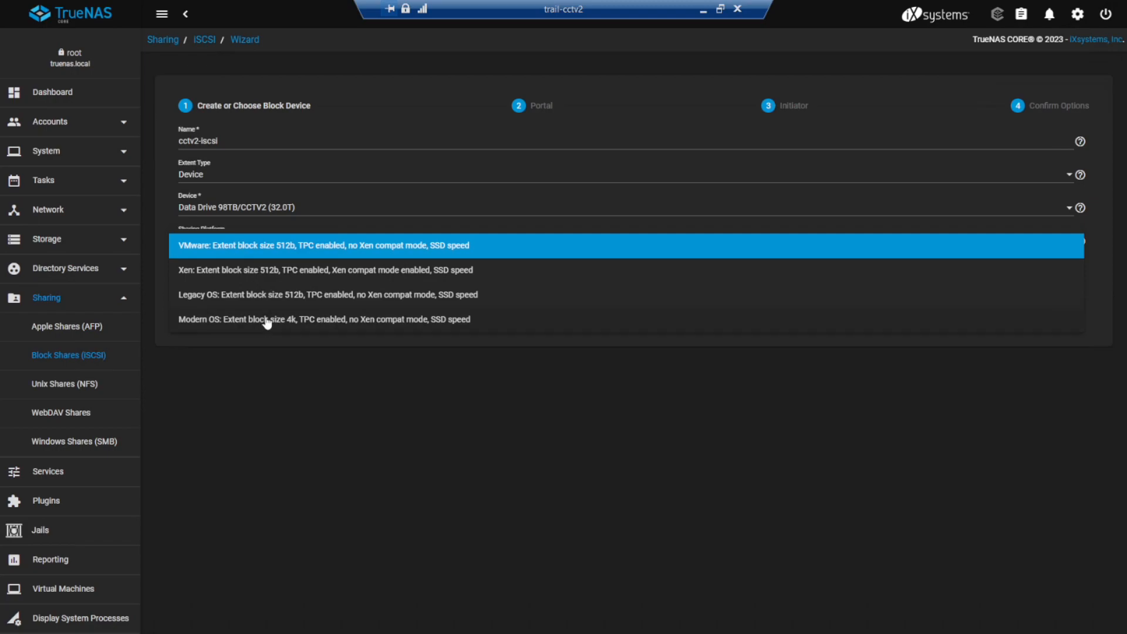
{"action": "left_click", "coordinate": [306, 322]}
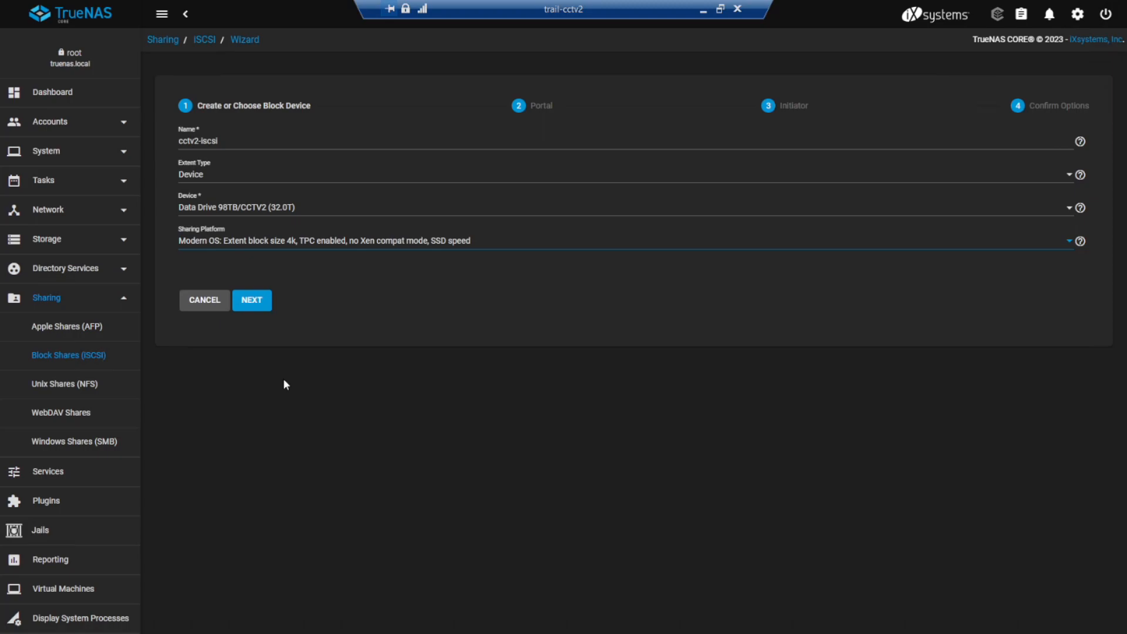
{"action": "left_click", "coordinate": [253, 301]}
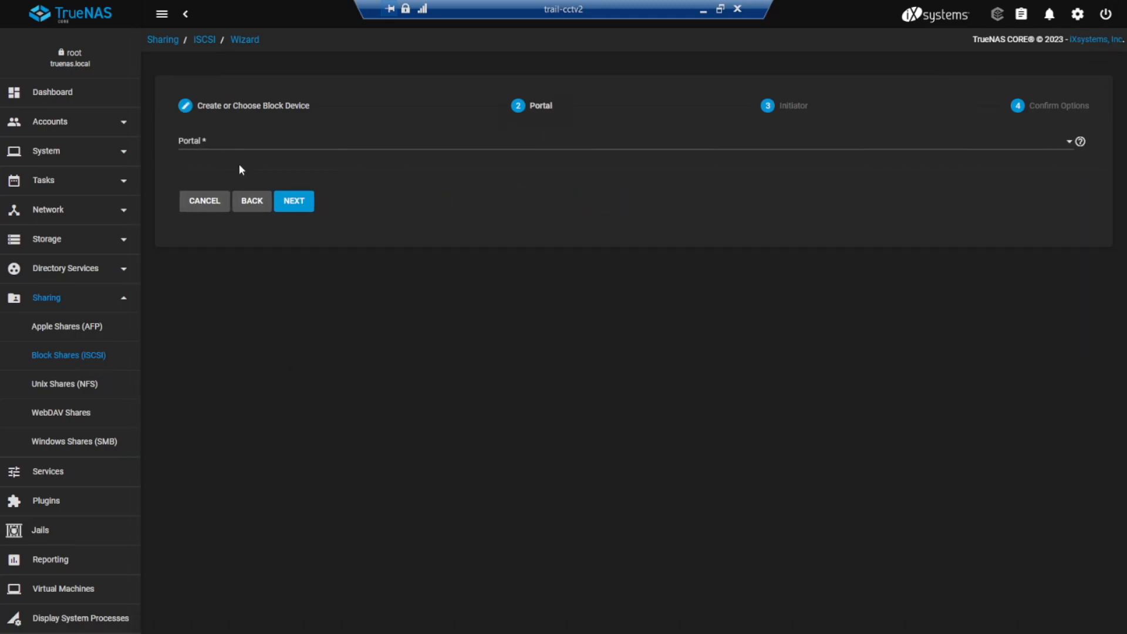
{"action": "left_click", "coordinate": [298, 144]}
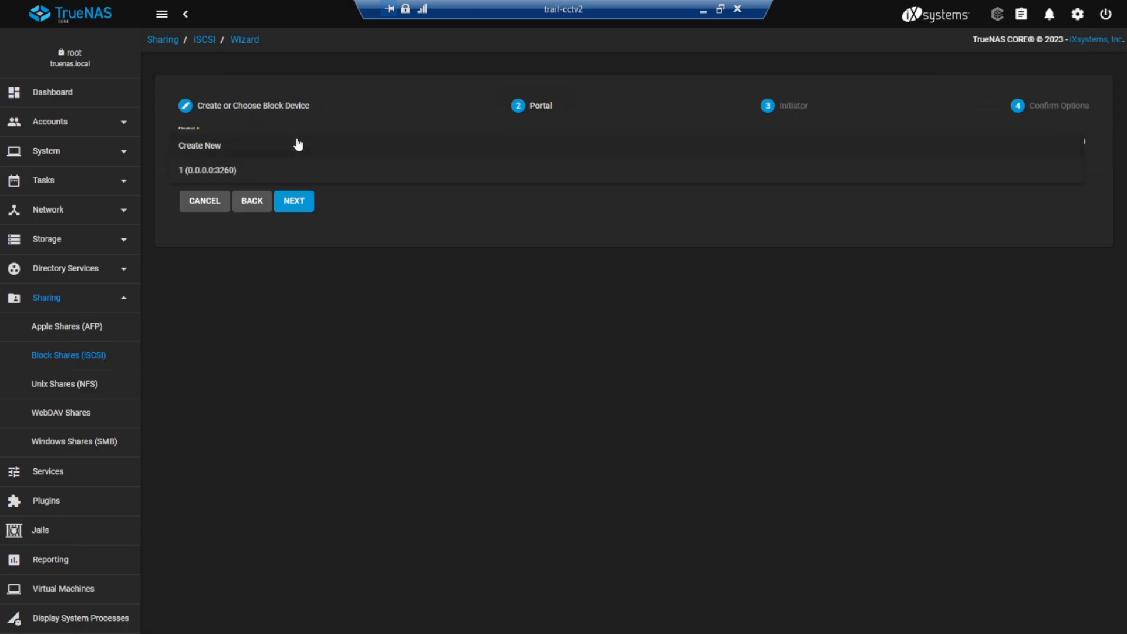
{"action": "left_click", "coordinate": [214, 151]}
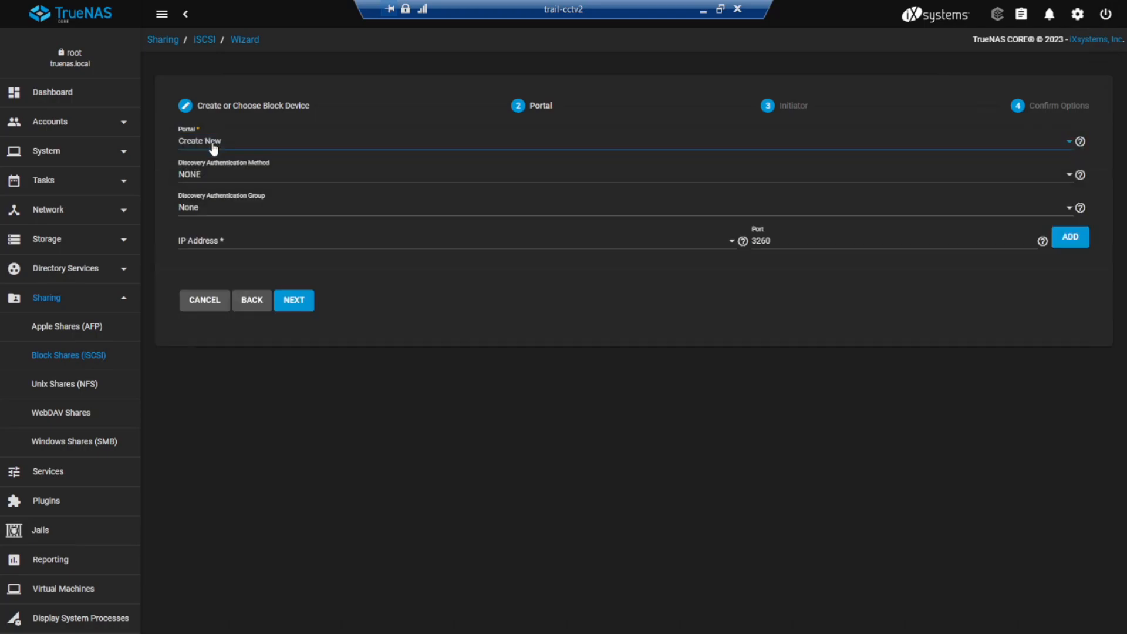
{"action": "left_click", "coordinate": [259, 251]}
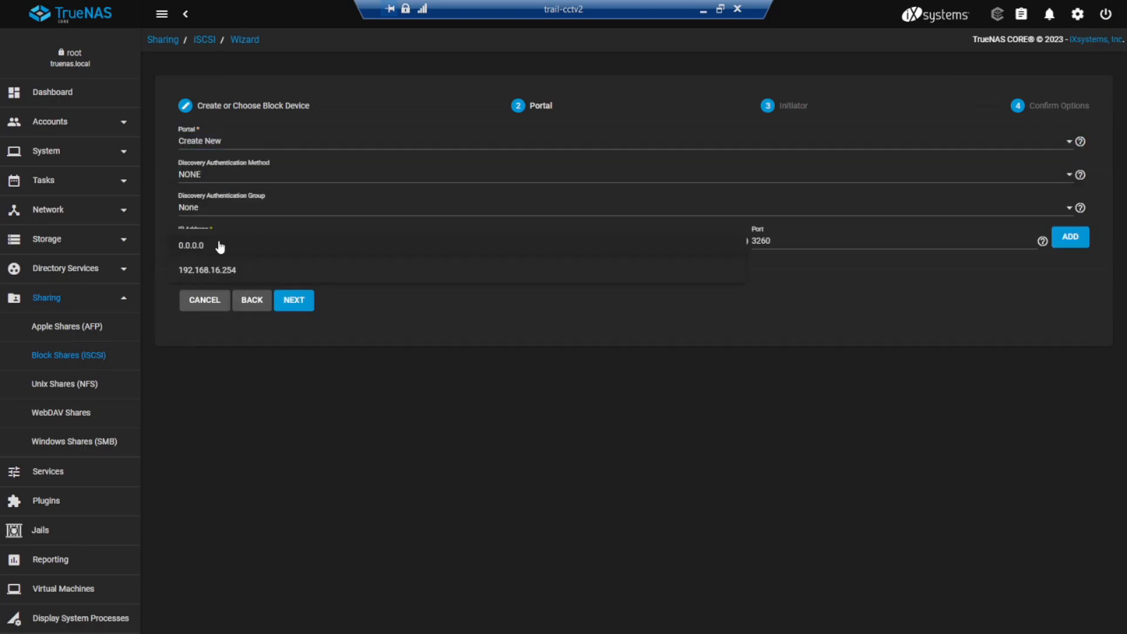
{"action": "left_click", "coordinate": [191, 246]}
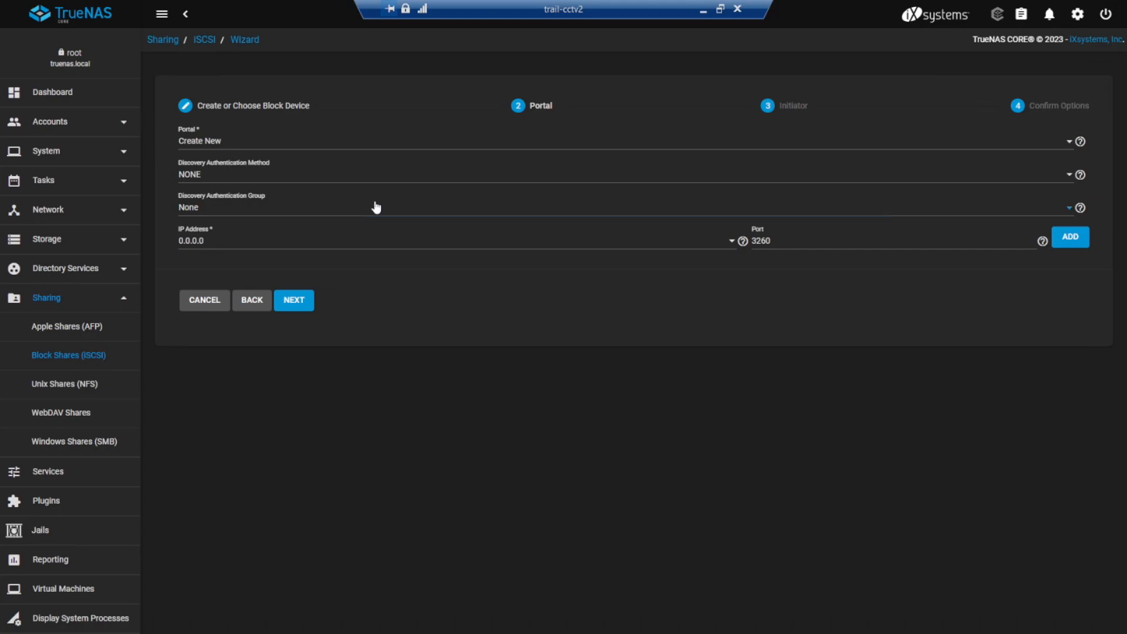
{"action": "left_click", "coordinate": [376, 207]}
{"action": "left_click", "coordinate": [297, 172]}
{"action": "left_click", "coordinate": [301, 174]}
{"action": "left_click", "coordinate": [297, 174]}
{"action": "left_click", "coordinate": [288, 179]}
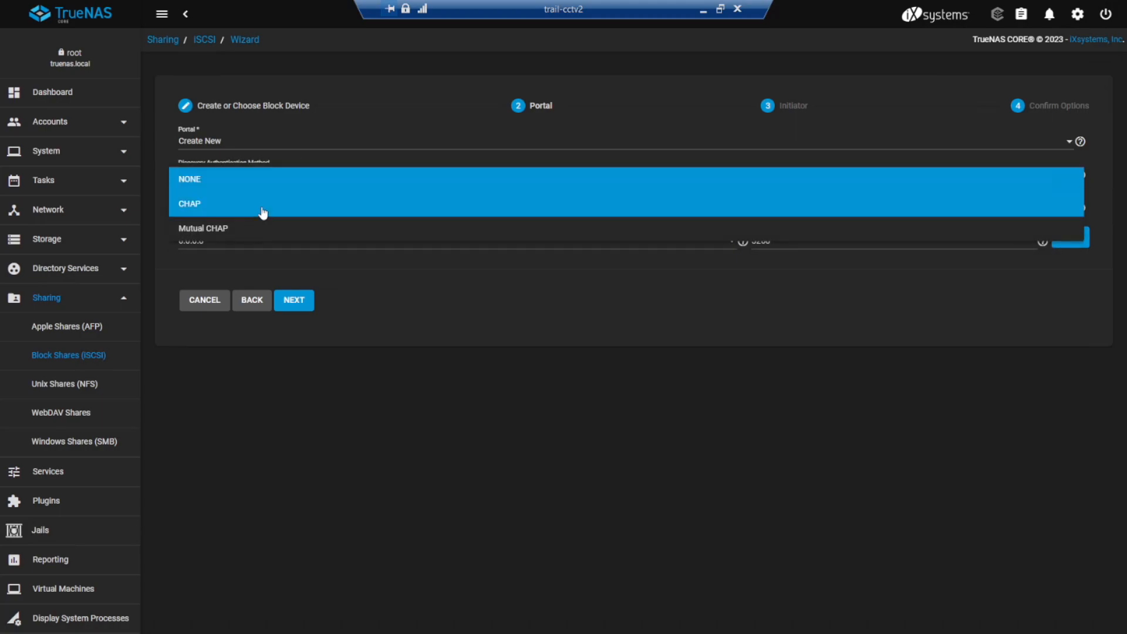
{"action": "left_click", "coordinate": [263, 205]}
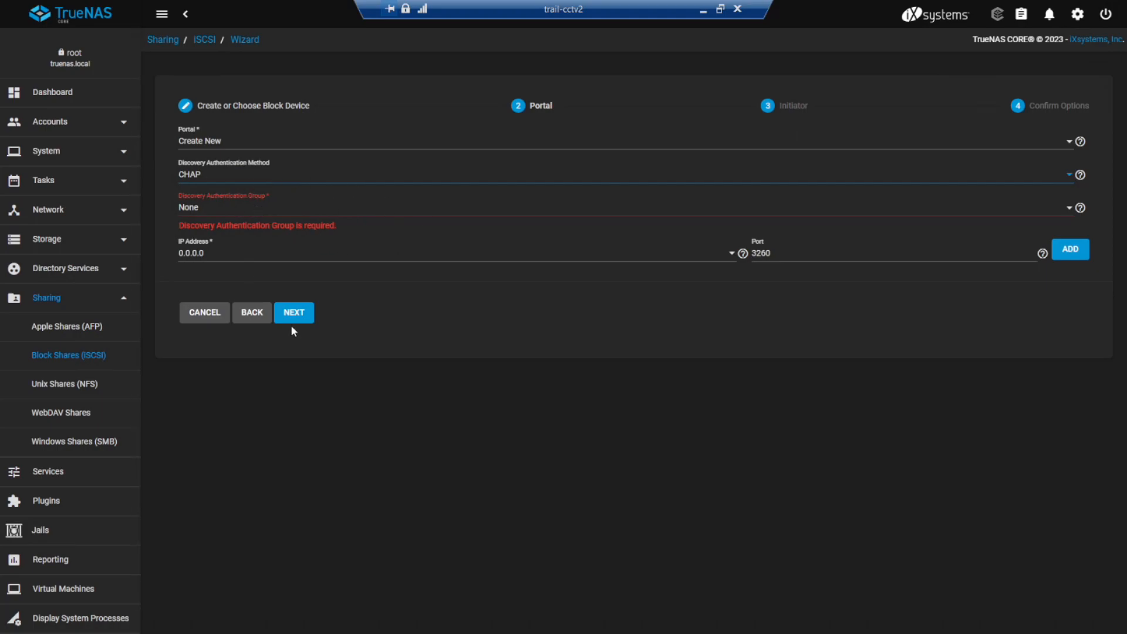
{"action": "left_click", "coordinate": [214, 317]}
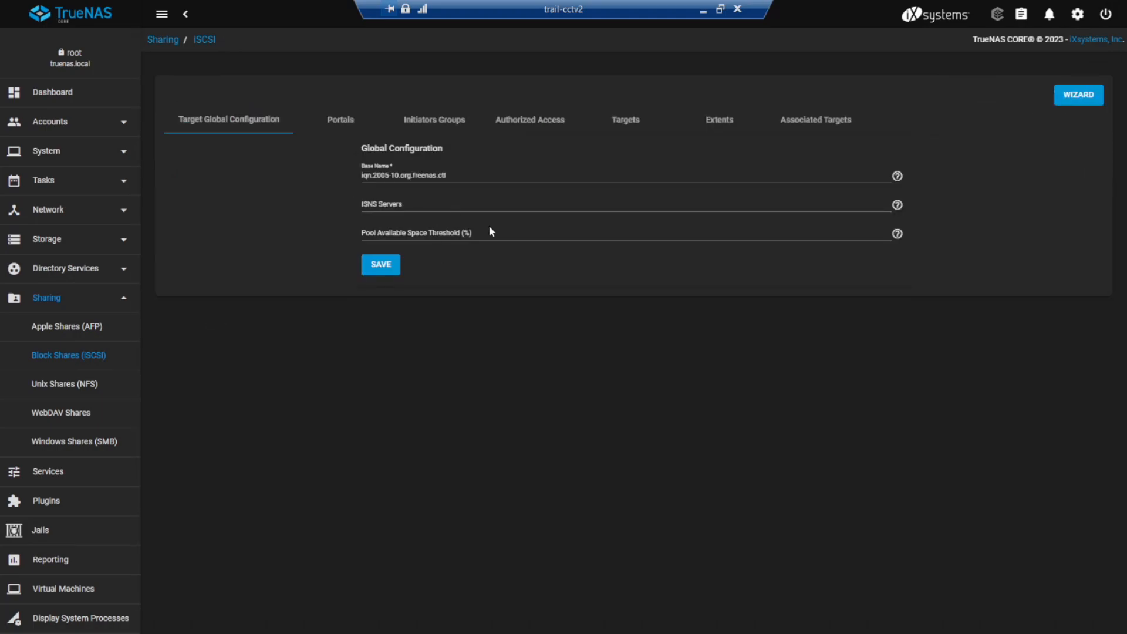
- Restart the iSCSI wizard, continue past the block device settings and use the existing portal 1 (0.0.0.0:3260)
{"action": "left_click", "coordinate": [1077, 95]}
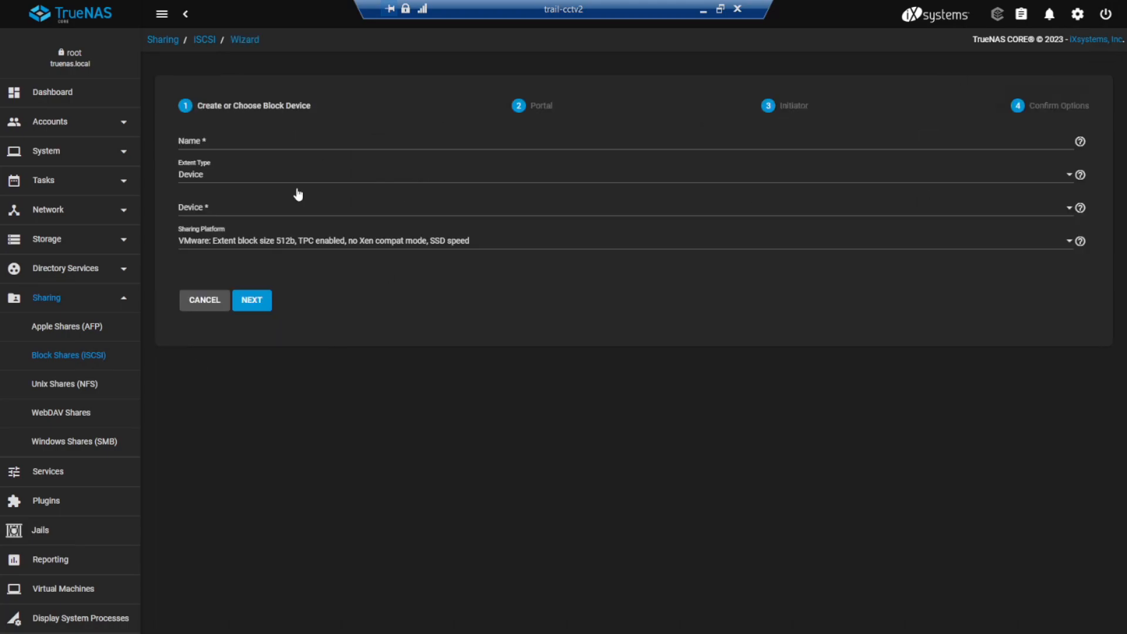
{"action": "left_click", "coordinate": [252, 300]}
{"action": "left_click", "coordinate": [201, 143]}
{"action": "left_click", "coordinate": [209, 170]}
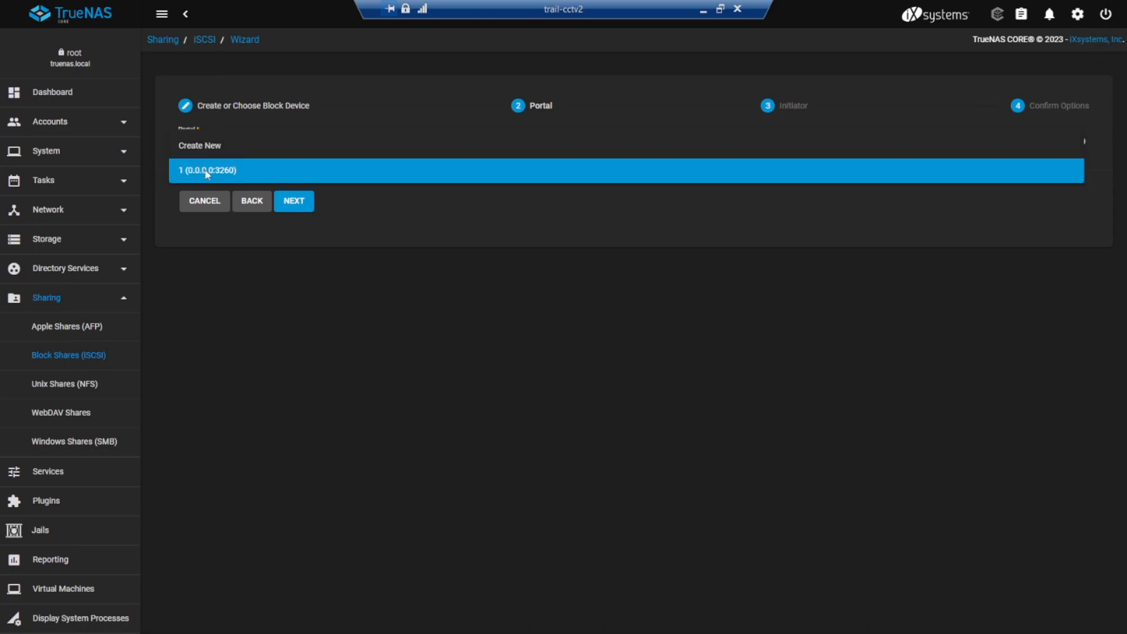
{"action": "left_click", "coordinate": [295, 202]}
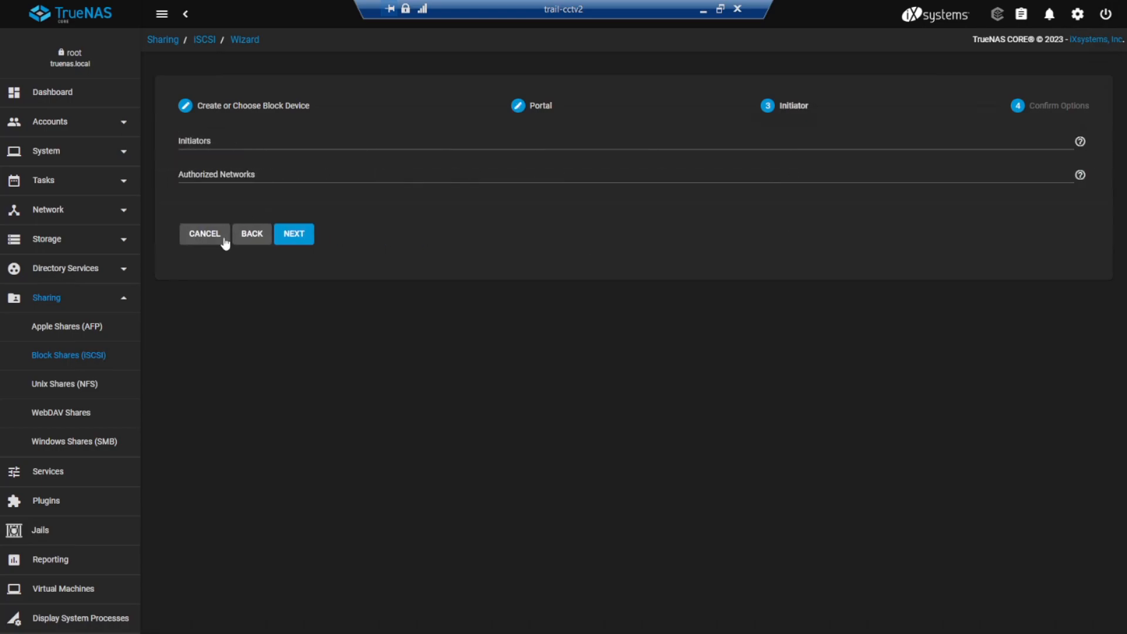
- Read the help for initiators and authorized networks, leave both blank, and submit the iSCSI share after reviewing its summary
{"action": "left_click", "coordinate": [192, 142]}
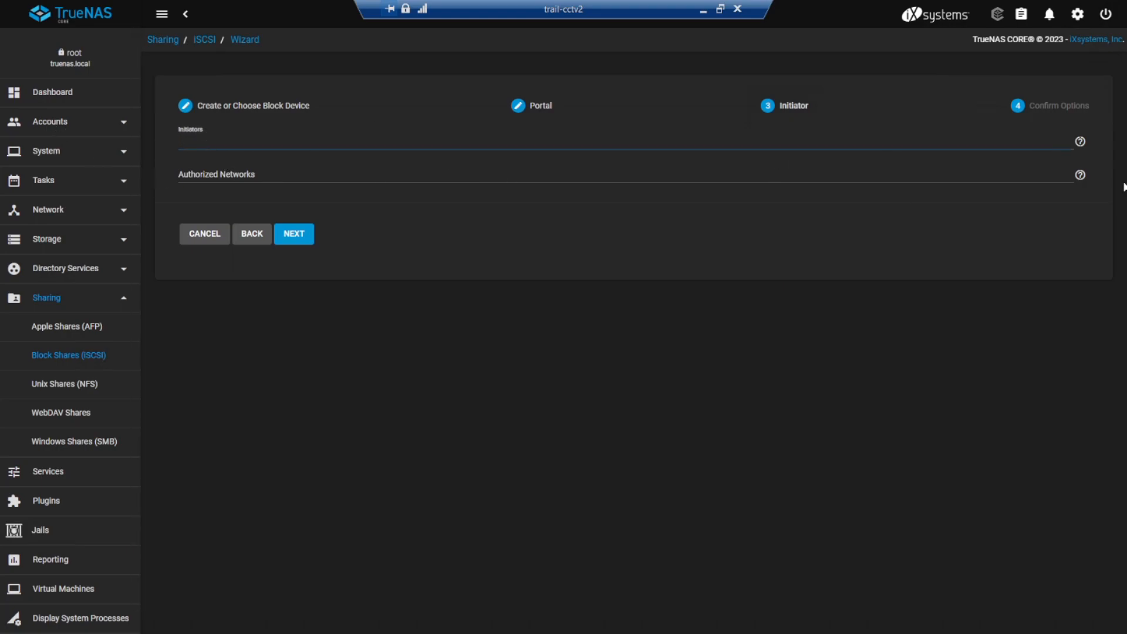
{"action": "left_click", "coordinate": [1081, 146]}
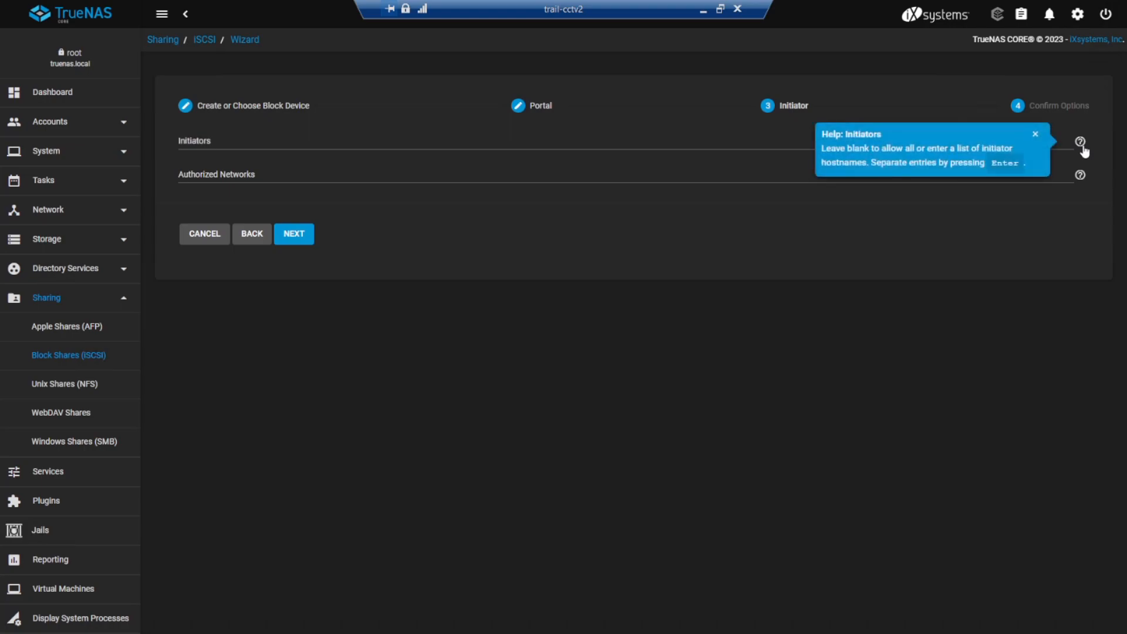
{"action": "left_click", "coordinate": [1080, 177]}
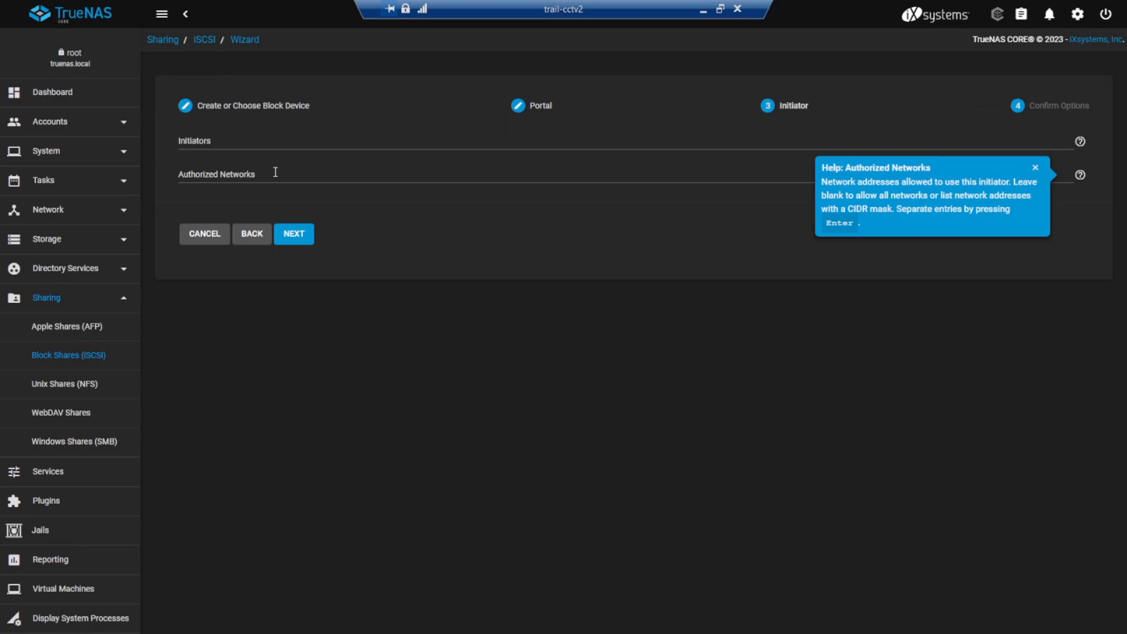
{"action": "left_click", "coordinate": [304, 237]}
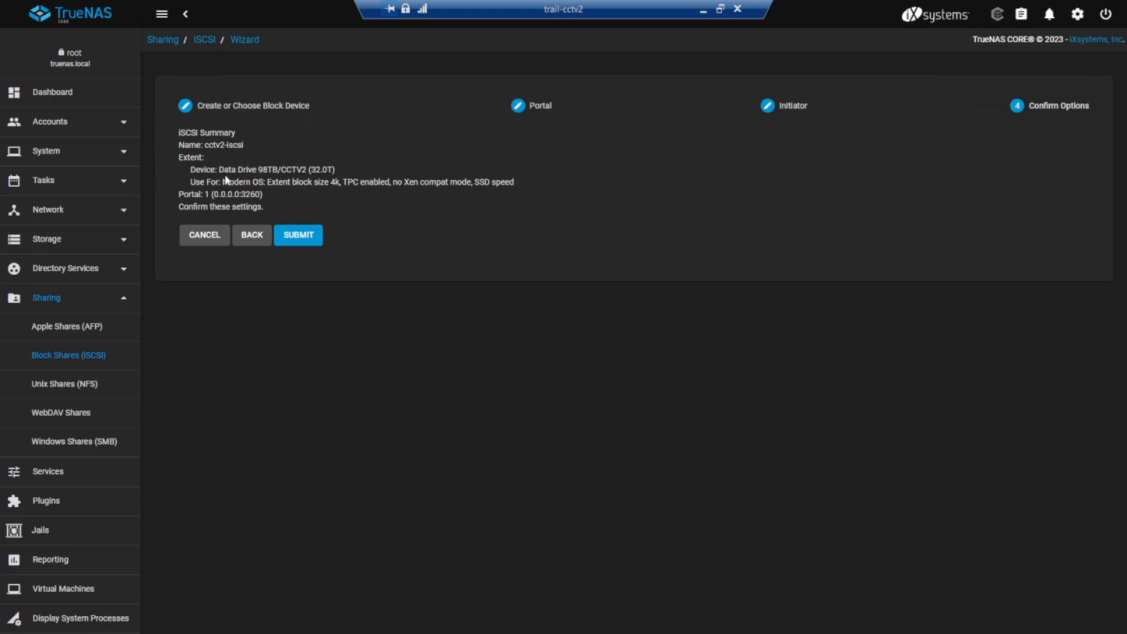
{"action": "double_click", "coordinate": [311, 170]}
{"action": "left_click", "coordinate": [298, 241]}
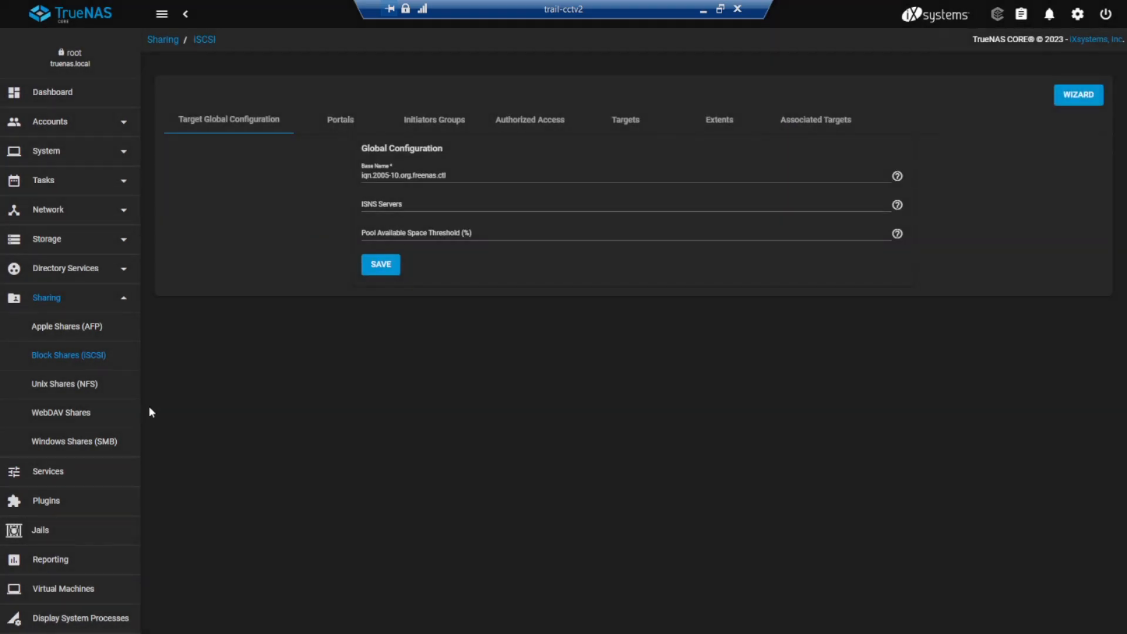
- Save the iSCSI target global configuration, and review the portals, initiator groups, authorized access, targets, extents and associated targets before opening the services
{"action": "left_click", "coordinate": [379, 263]}
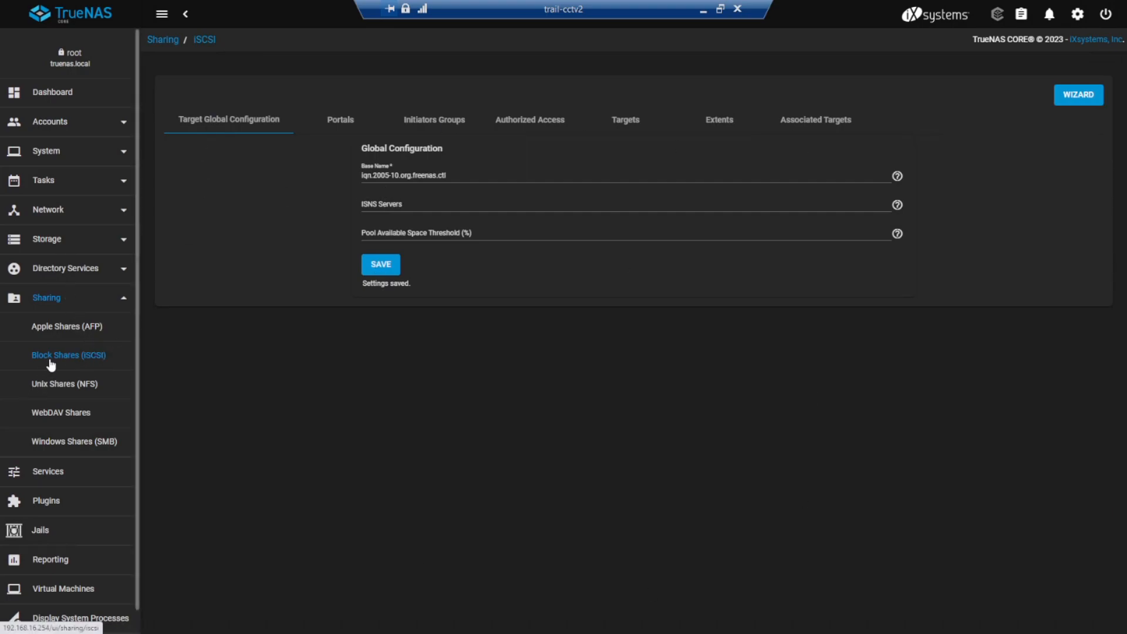
{"action": "left_click", "coordinate": [249, 126]}
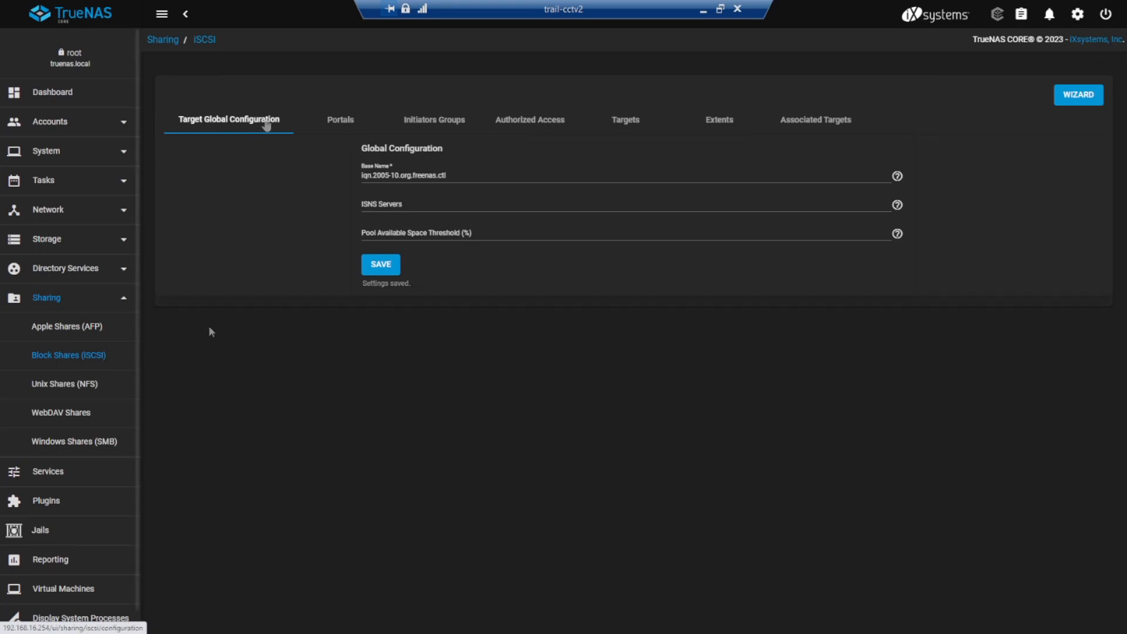
{"action": "left_click", "coordinate": [335, 125]}
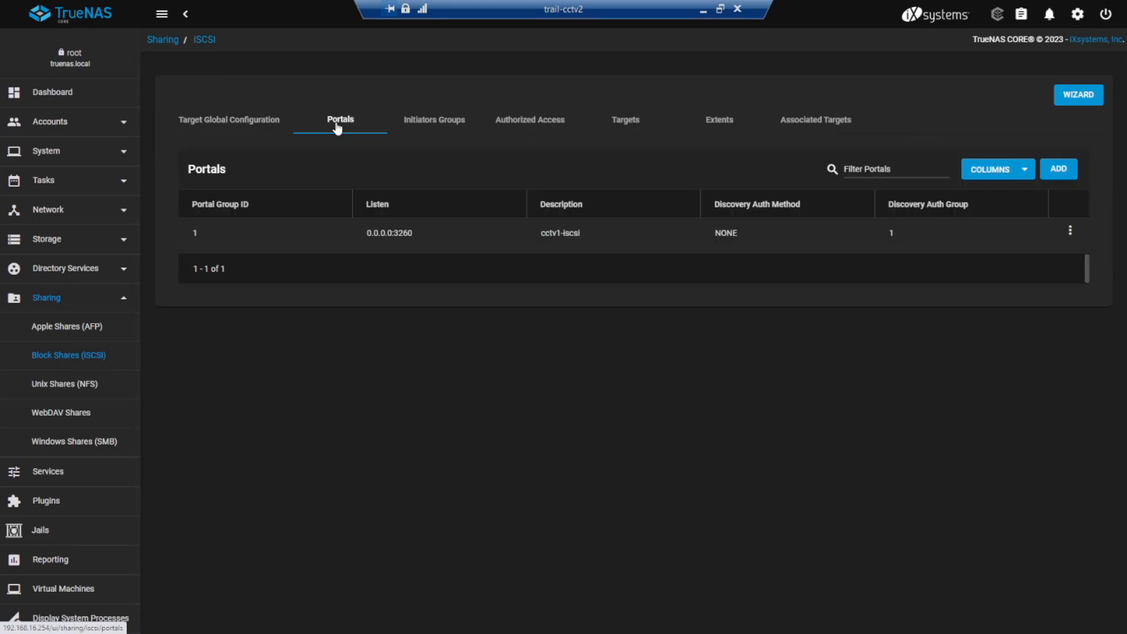
{"action": "left_click", "coordinate": [428, 125]}
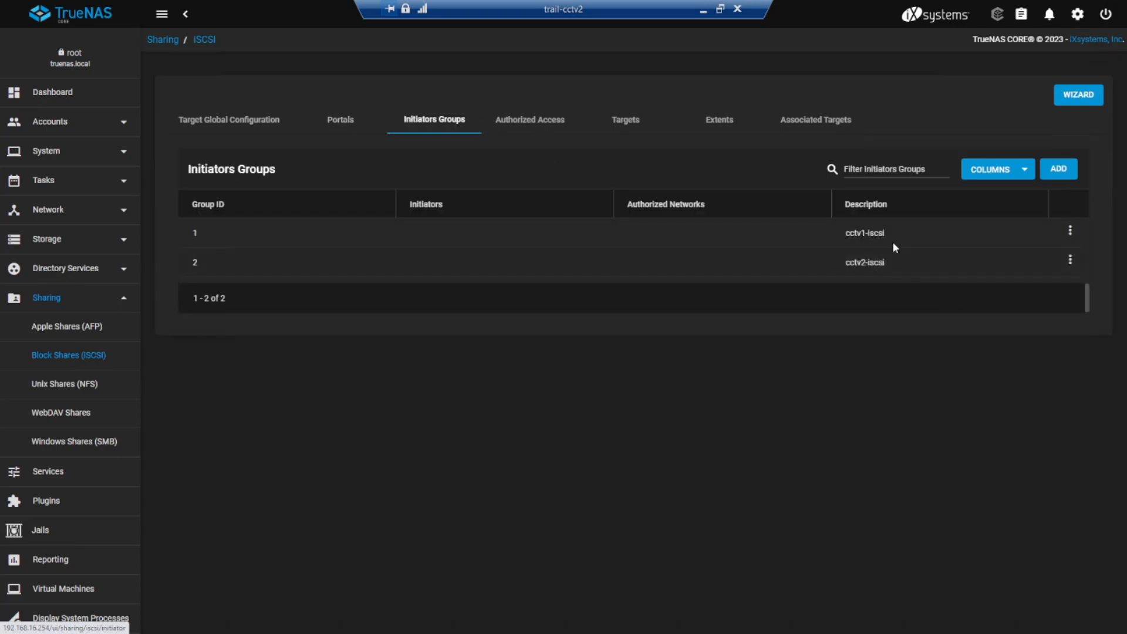
{"action": "left_click", "coordinate": [554, 120]}
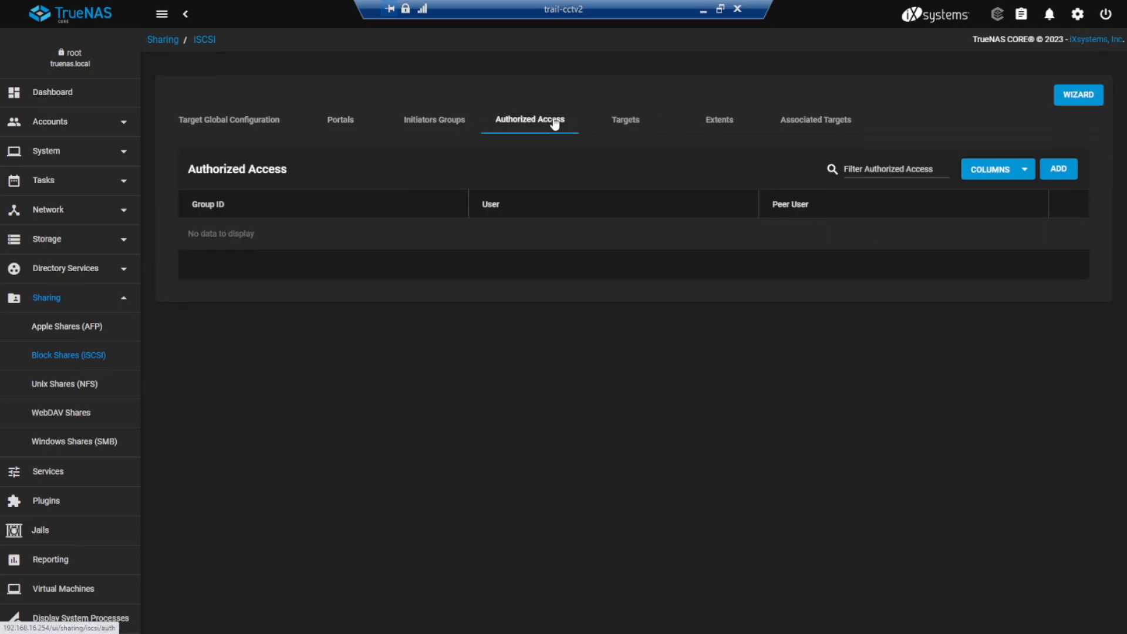
{"action": "left_click", "coordinate": [627, 121]}
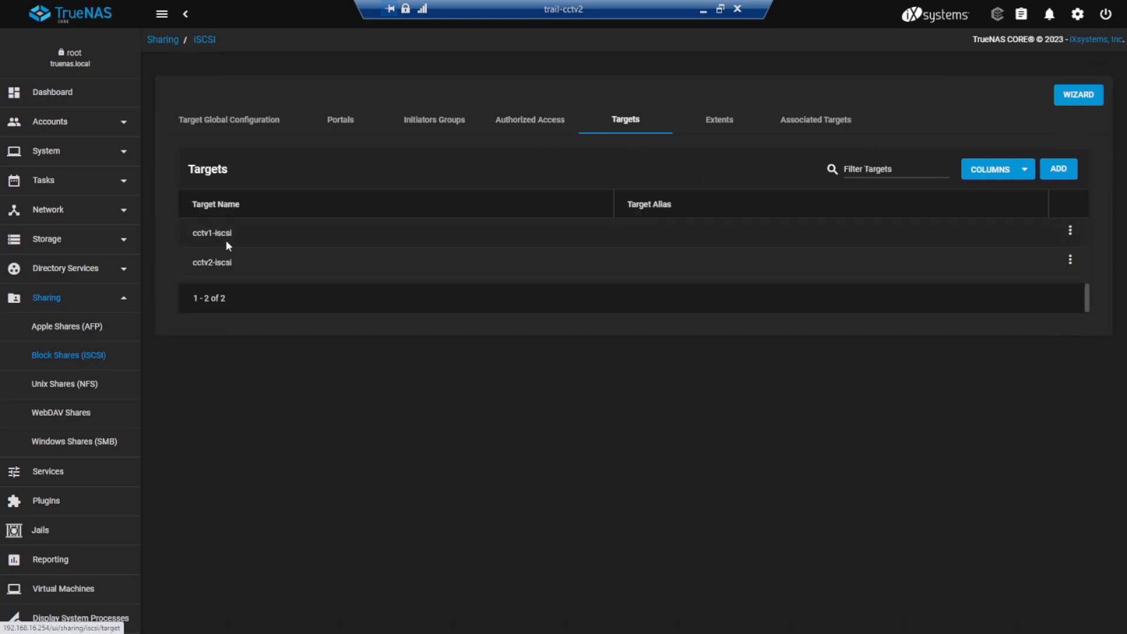
{"action": "left_click", "coordinate": [720, 124]}
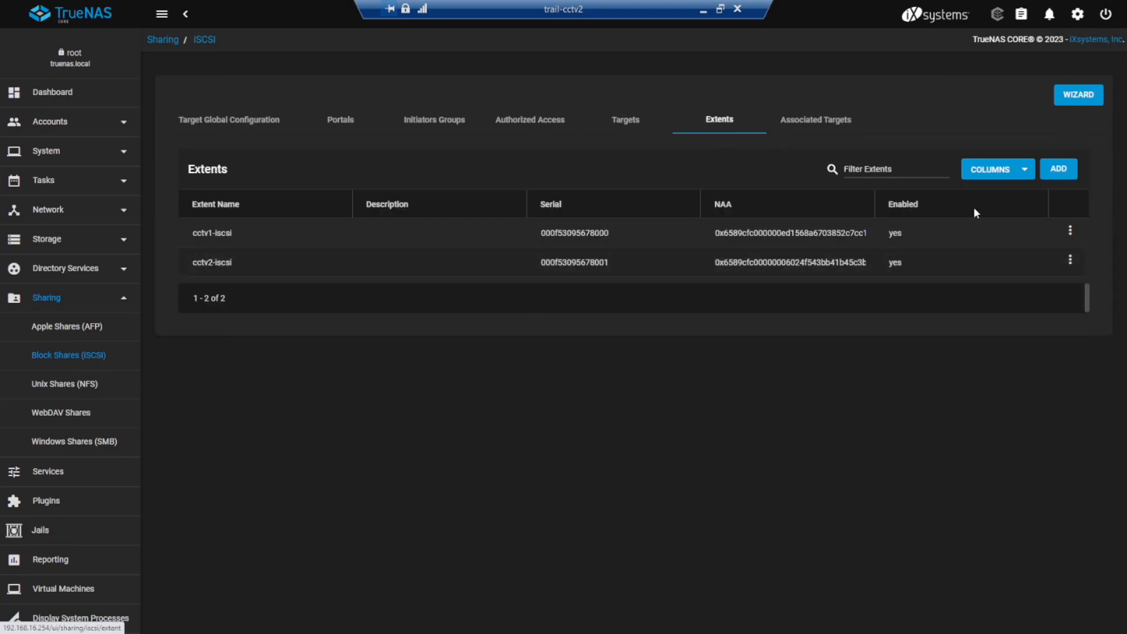
{"action": "left_click", "coordinate": [813, 121]}
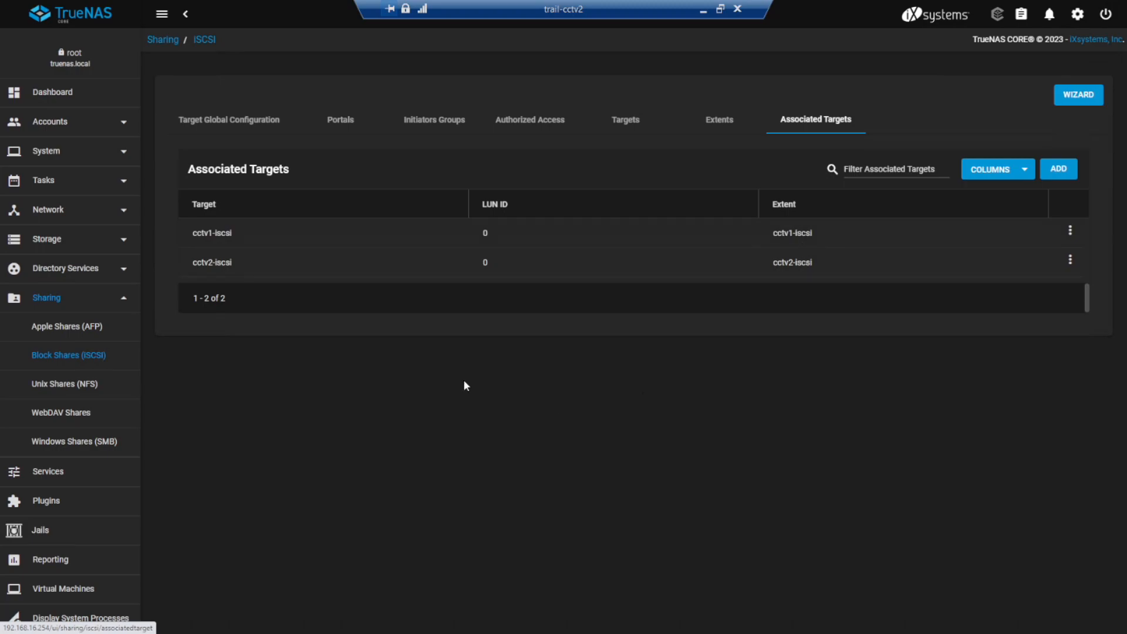
{"action": "left_click", "coordinate": [60, 479]}
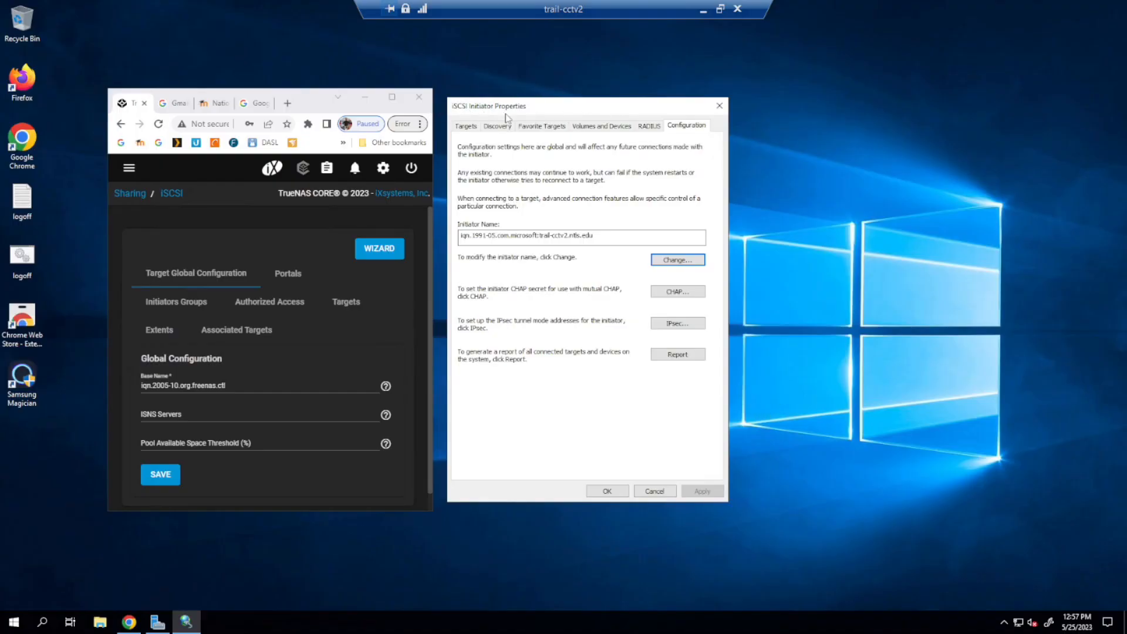
- Copy the TrueNAS base name iqn.2005-10.org.freenas.ctl and set it as the initiator name in the Windows iSCSI Initiator
{"action": "left_click", "coordinate": [466, 127]}
{"action": "left_click", "coordinate": [680, 127]}
{"action": "left_click_drag", "start_coordinate": [235, 385], "coordinate": [138, 389]}
{"action": "key", "text": "ctrl+c"}
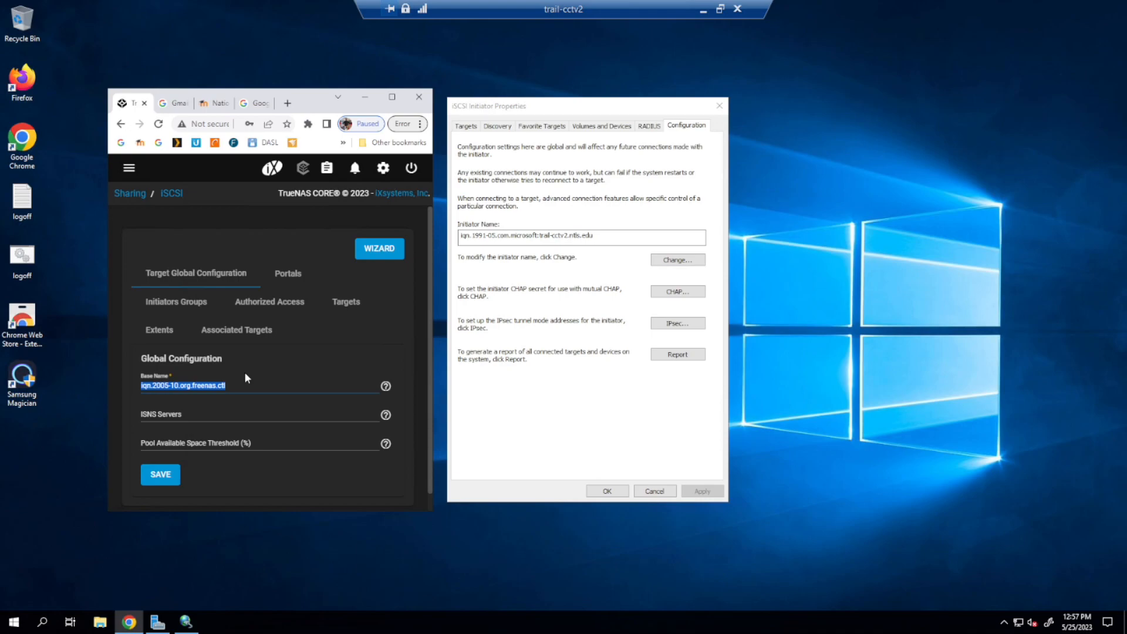
{"action": "left_click", "coordinate": [677, 259]}
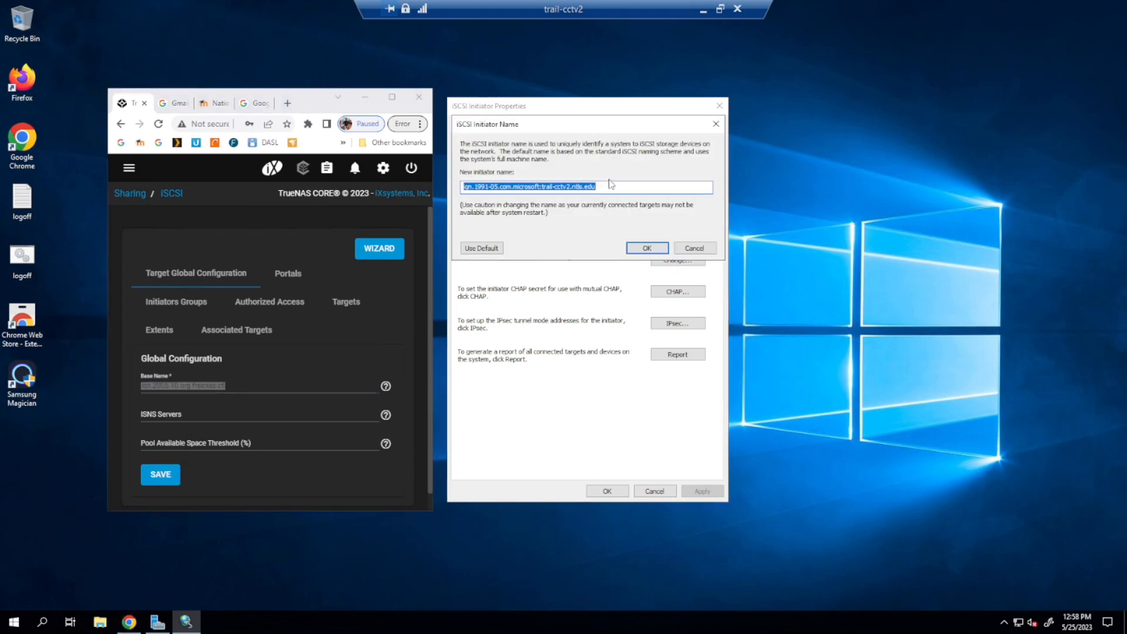
{"action": "key", "text": "ctrl+v"}
{"action": "left_click", "coordinate": [645, 250]}
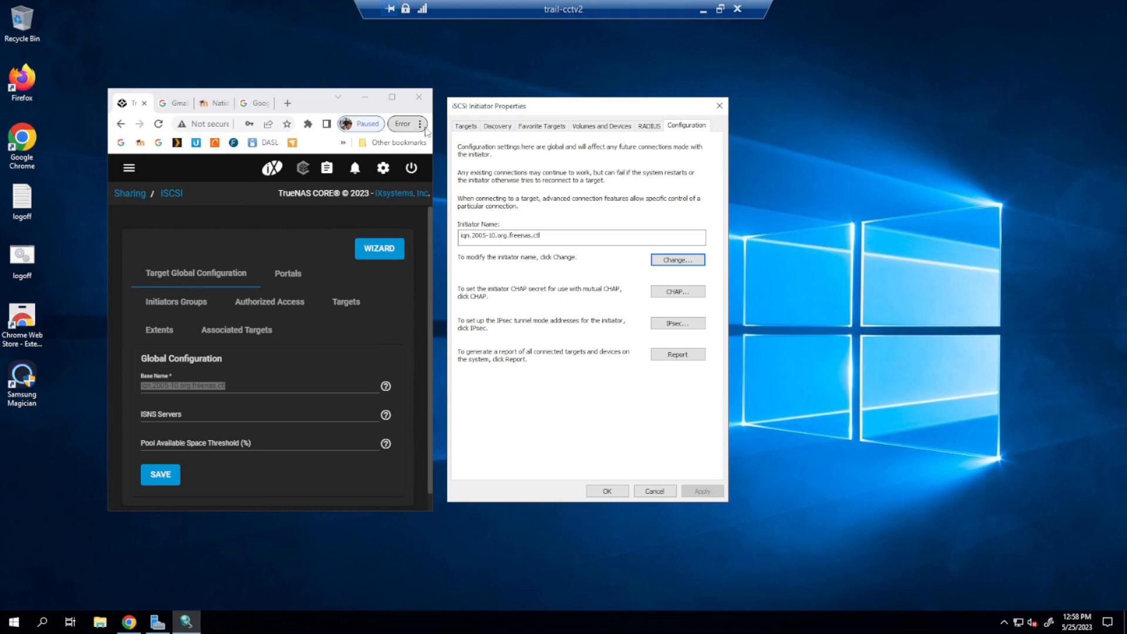
- Add 192.168.16.254 on port 3260 as a target portal for iSCSI discovery
{"action": "left_click", "coordinate": [496, 127]}
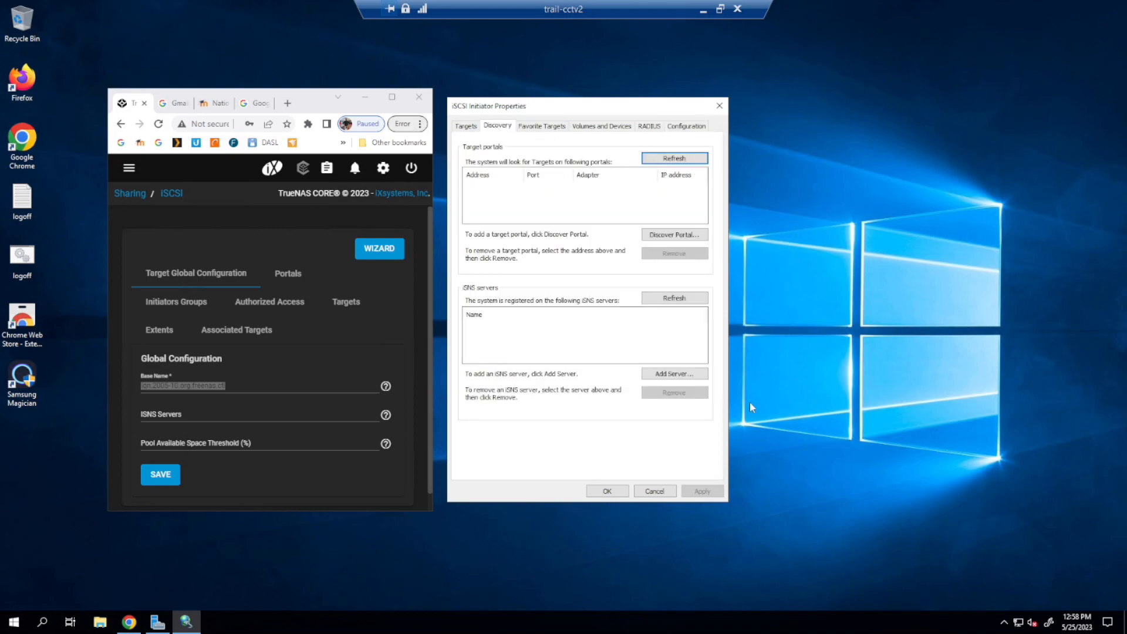
{"action": "left_click", "coordinate": [663, 237]}
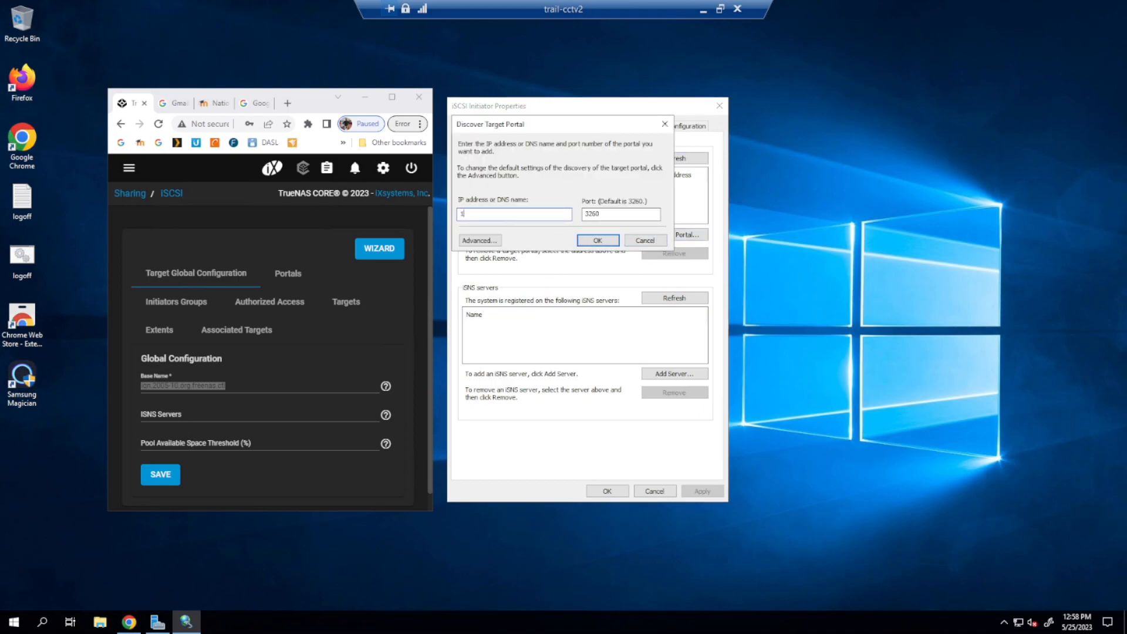
{"action": "type", "text": "192.168.16.254"}
{"action": "left_click", "coordinate": [597, 240]}
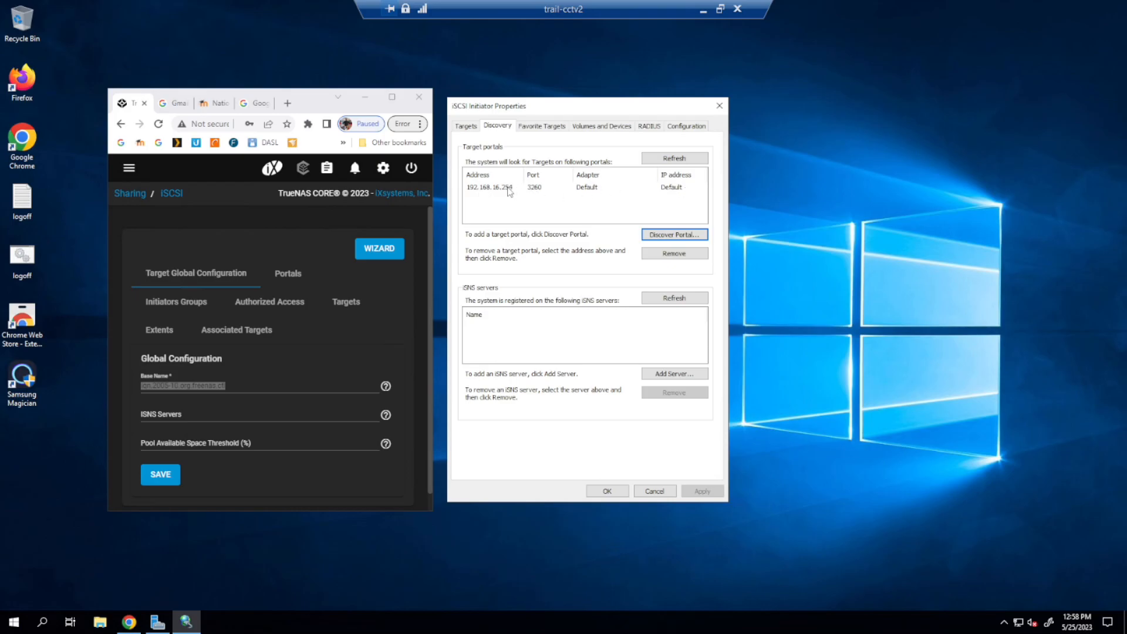
- Connect to the discovered target iqn.2005-10.org.freenas.ctl:cctv2-iscsi, keeping it in the favorite targets, and accept the initiator properties
{"action": "left_click", "coordinate": [466, 128]}
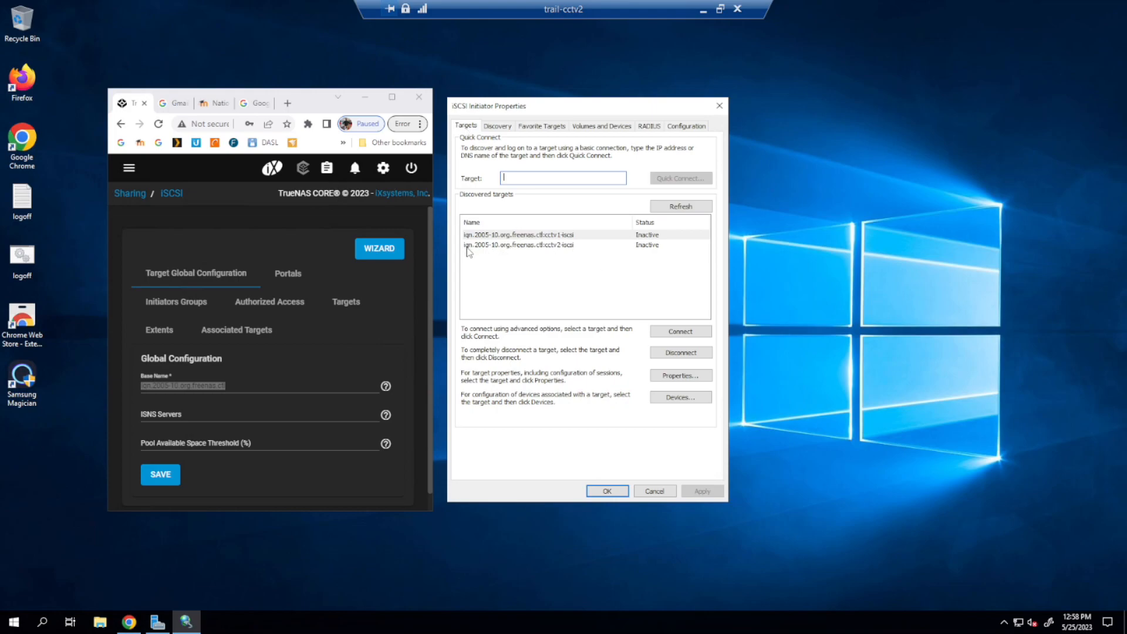
{"action": "left_click", "coordinate": [492, 248]}
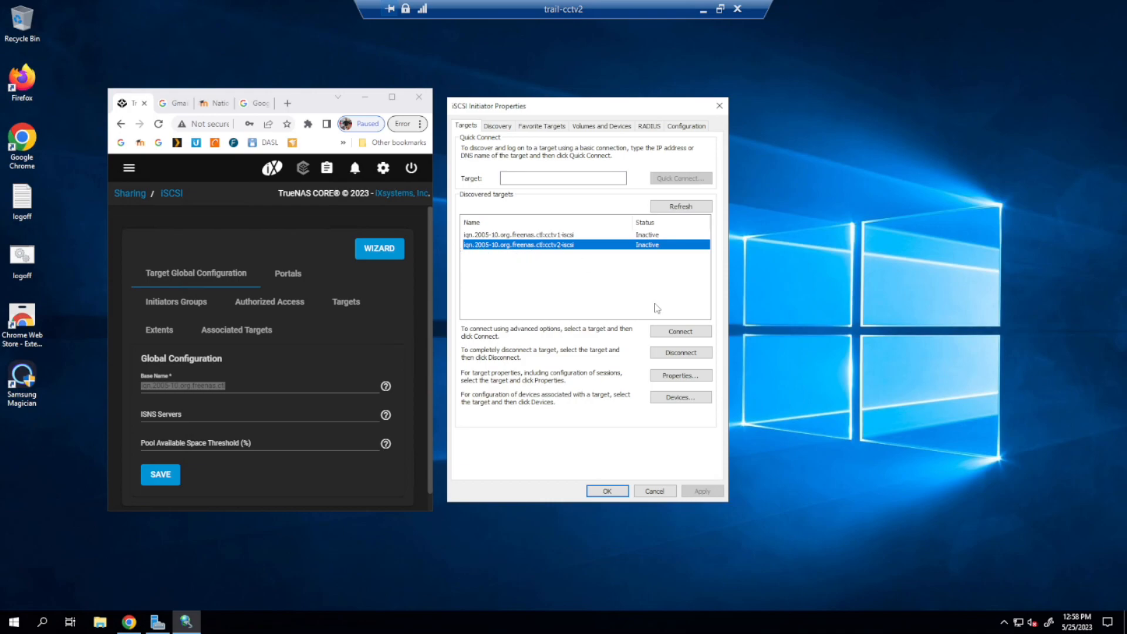
{"action": "left_click", "coordinate": [687, 338]}
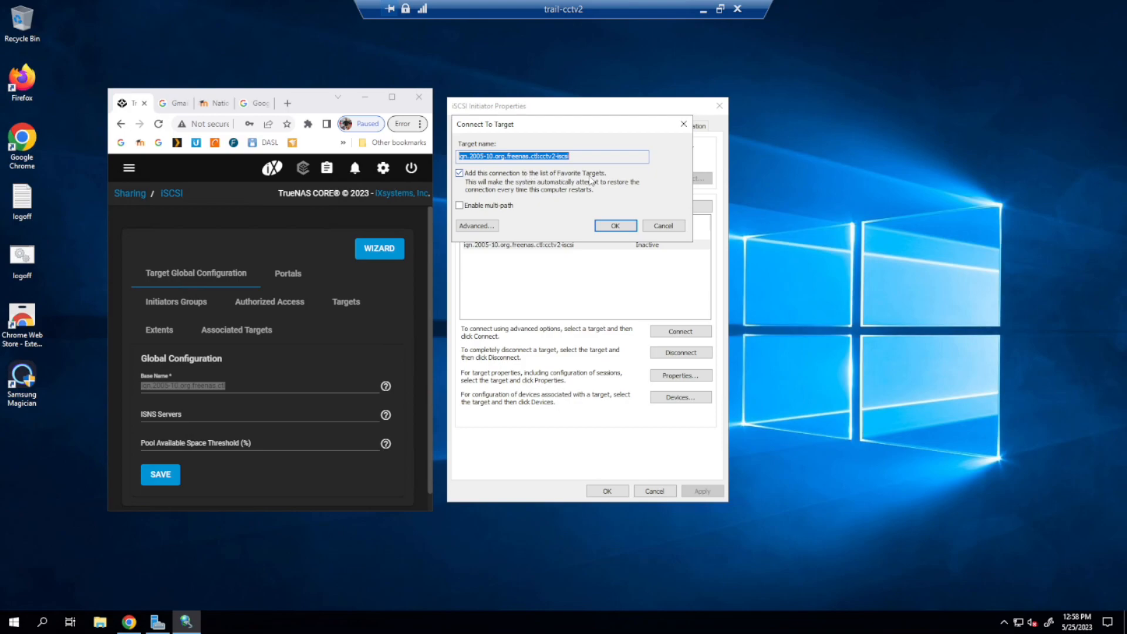
{"action": "left_click", "coordinate": [626, 228]}
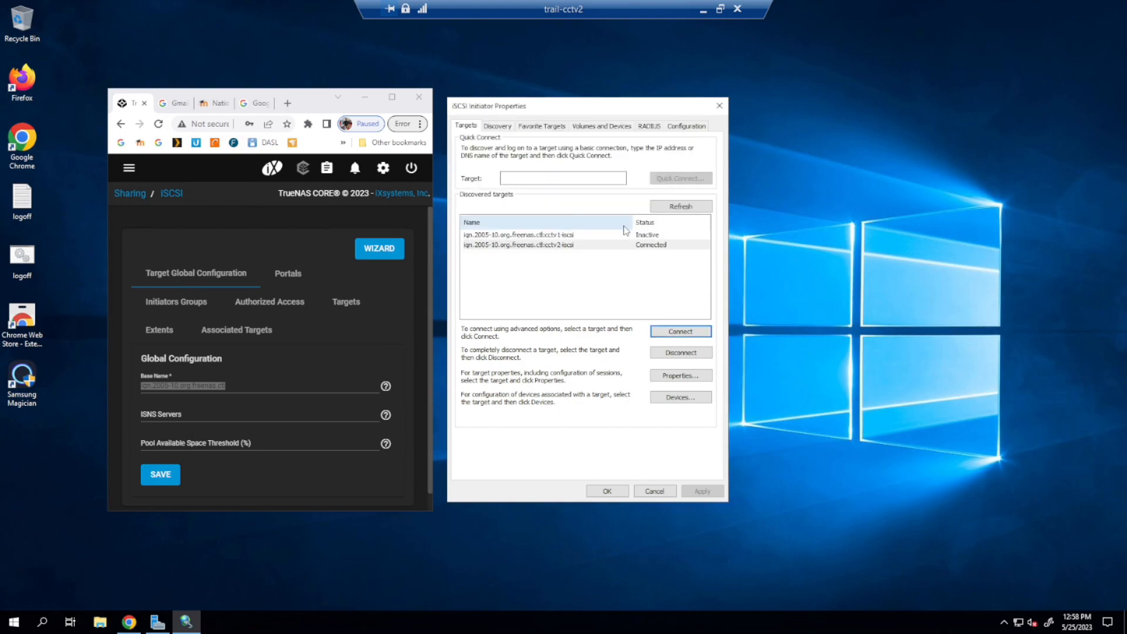
{"action": "left_click", "coordinate": [607, 492]}
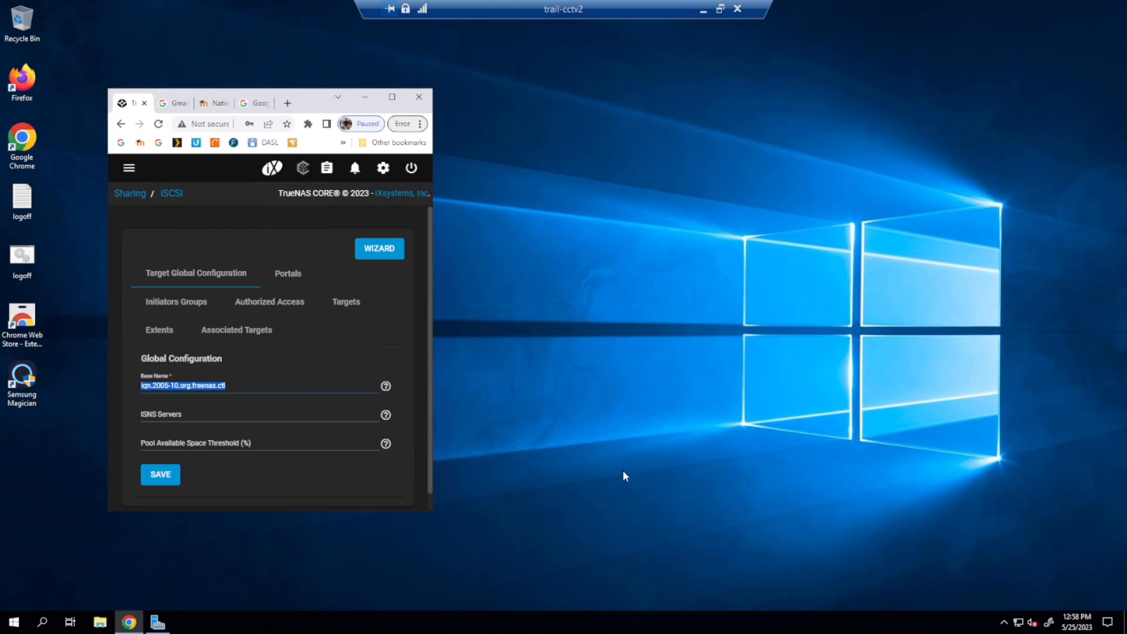
- Open Disk Management and enlarge its window enough to show Disk 4
{"action": "left_click", "coordinate": [14, 622]}
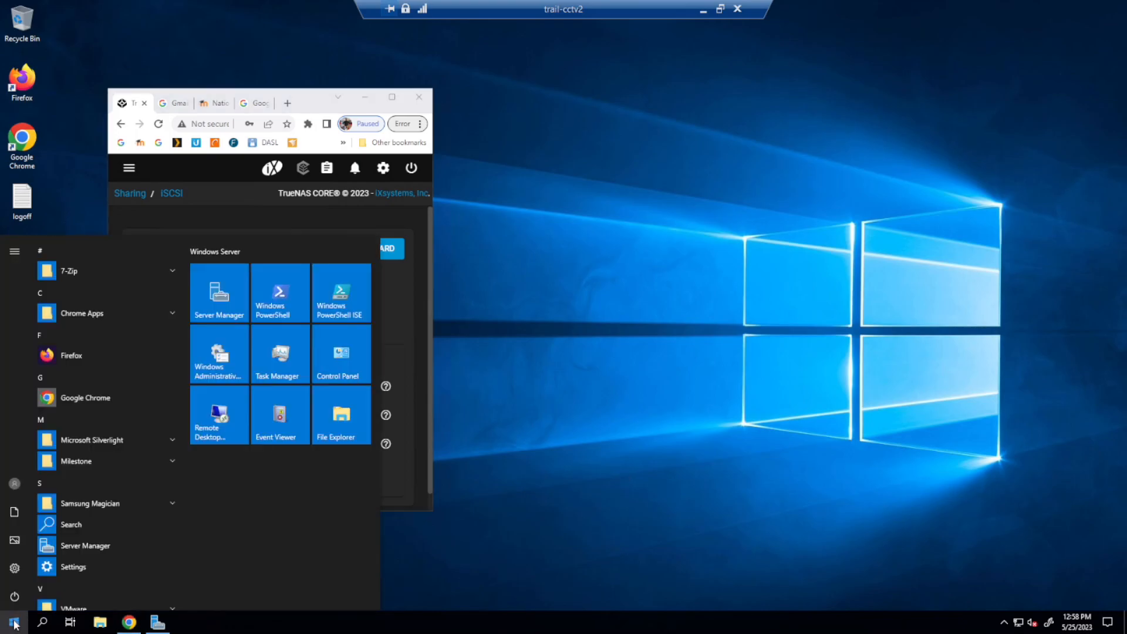
{"action": "type", "text": "disk ma"}
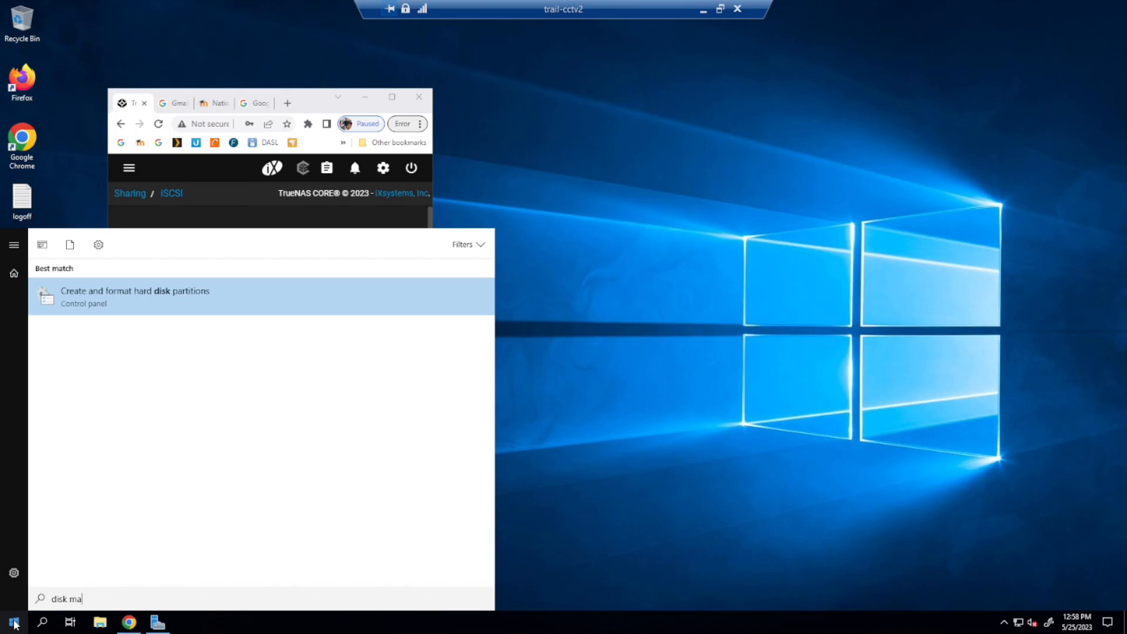
{"action": "key", "text": "Return"}
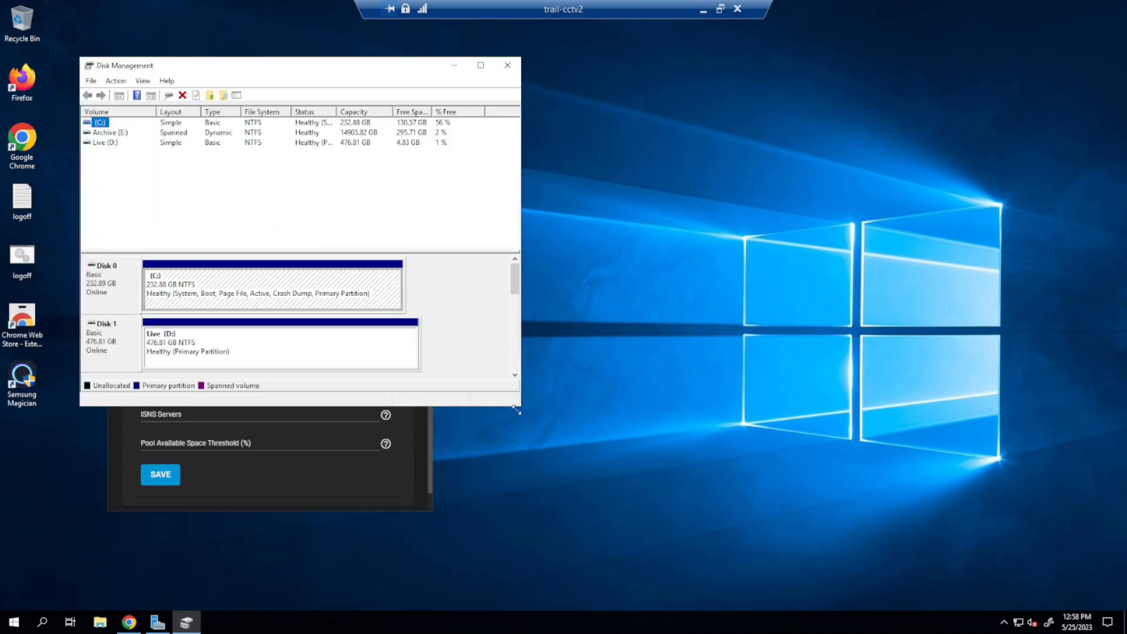
{"action": "left_click_drag", "start_coordinate": [516, 410], "coordinate": [878, 575]}
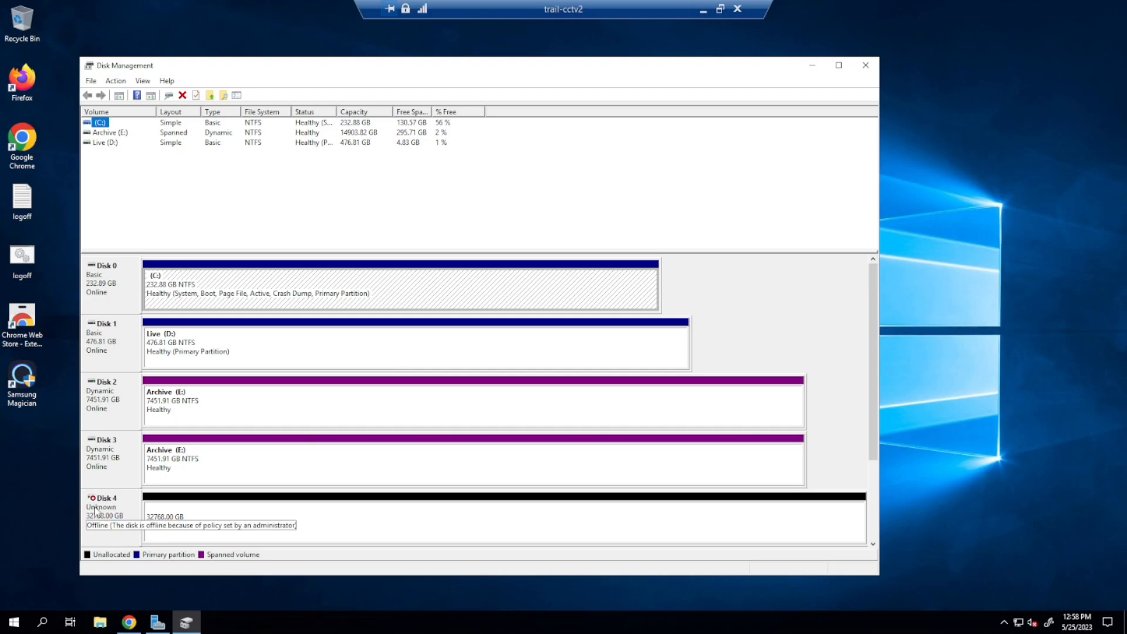
- Bring the 32768 GB Disk 4 online and initialize it with the GPT partition style
{"action": "mouse_move", "coordinate": [108, 521]}
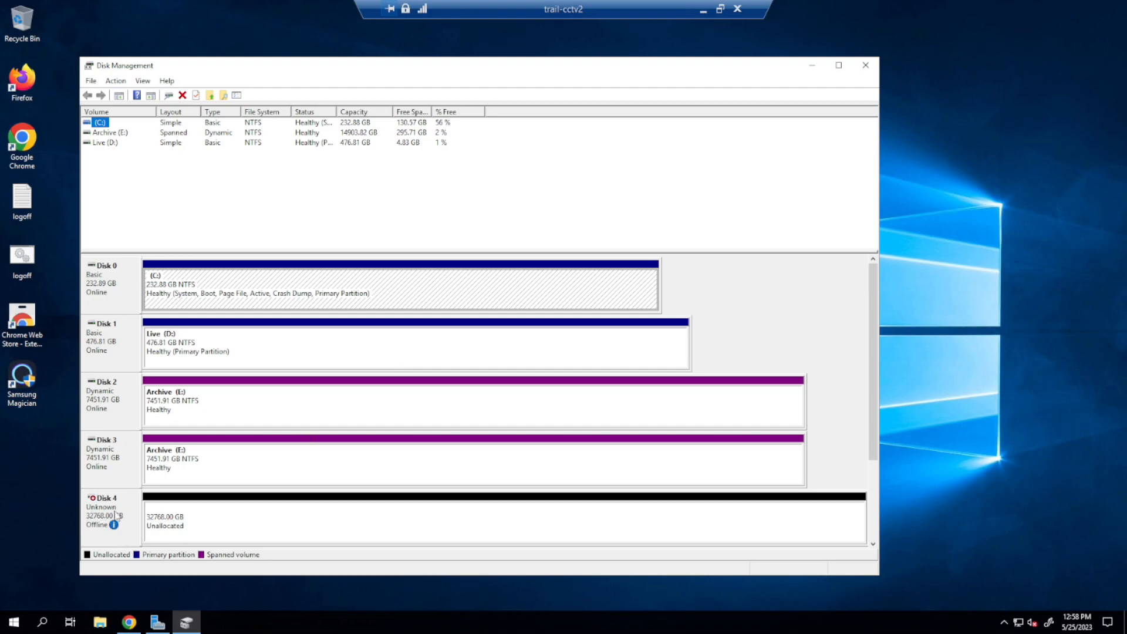
{"action": "right_click", "coordinate": [117, 515]}
{"action": "left_click", "coordinate": [137, 519]}
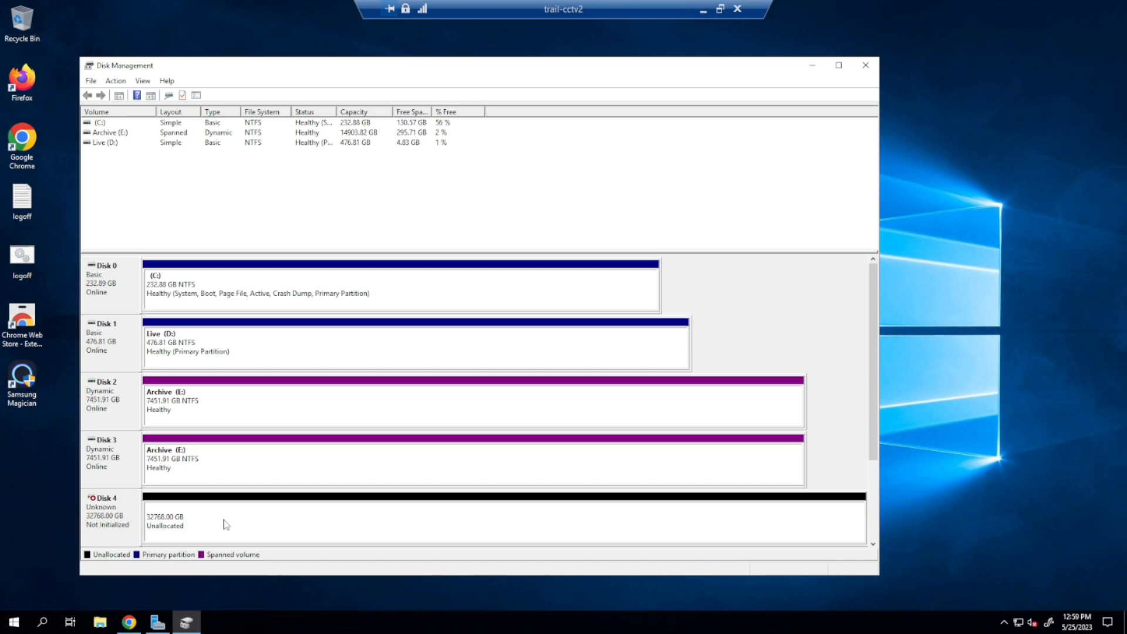
{"action": "right_click", "coordinate": [113, 518]}
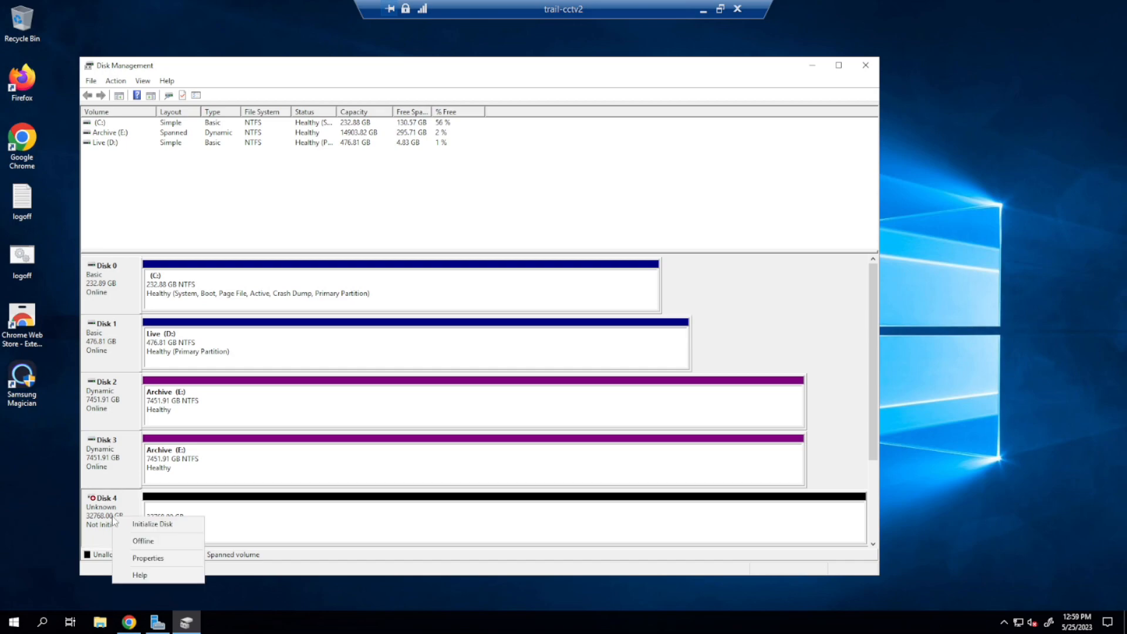
{"action": "left_click", "coordinate": [144, 524]}
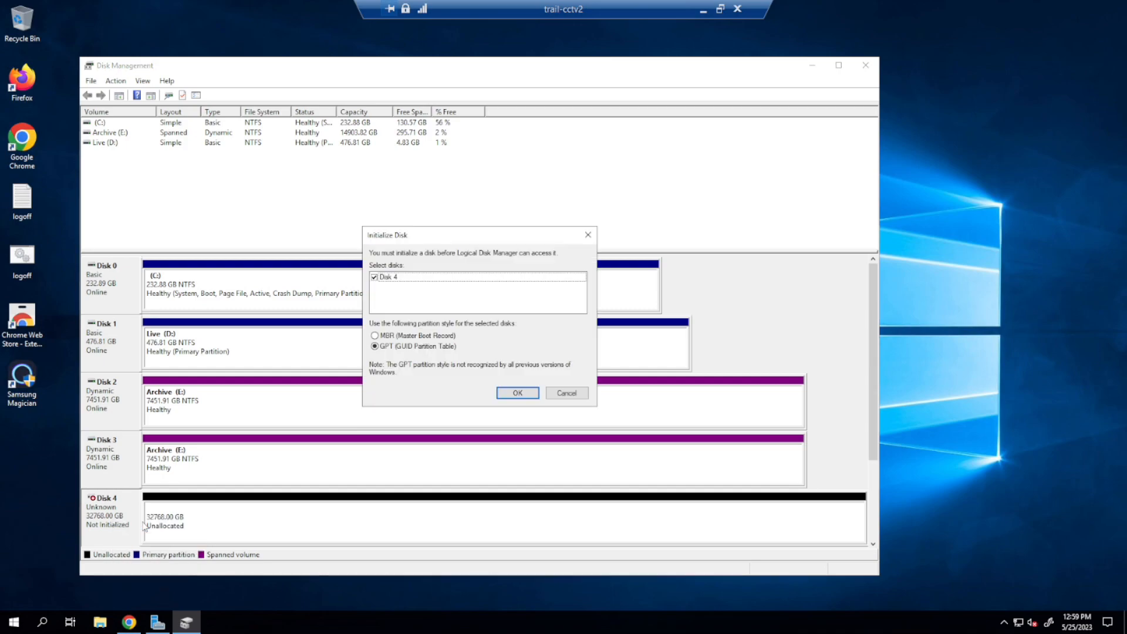
{"action": "left_click", "coordinate": [503, 393]}
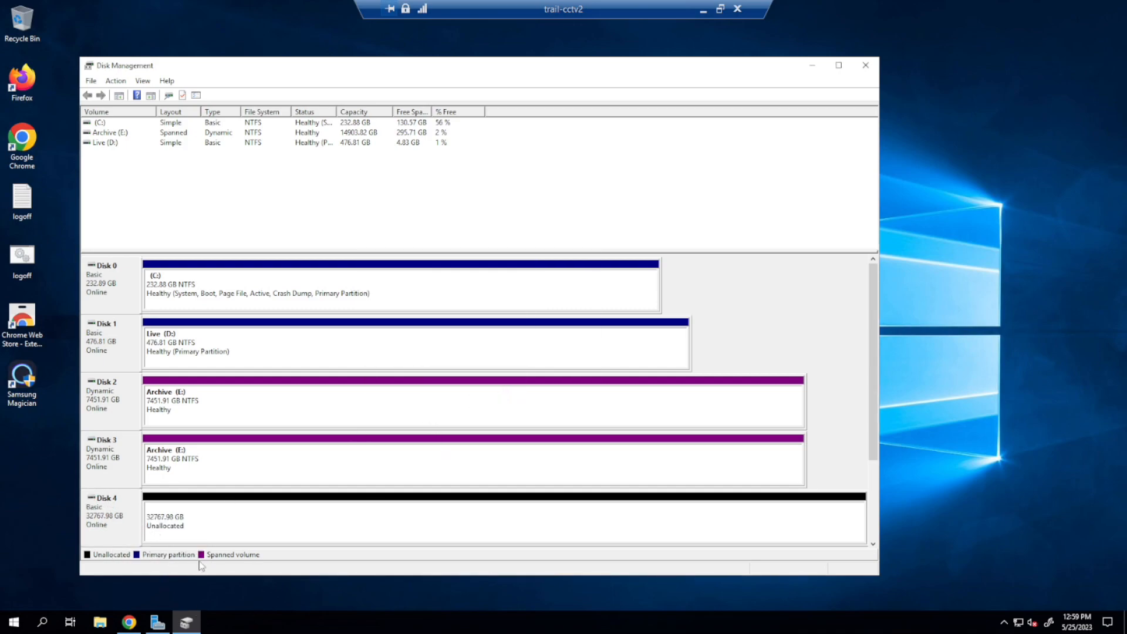
- Create a simple volume across all of Disk 4 with drive letter F, quick-formatted as NTFS and labelled CCTV2-SCSI
{"action": "right_click", "coordinate": [204, 530]}
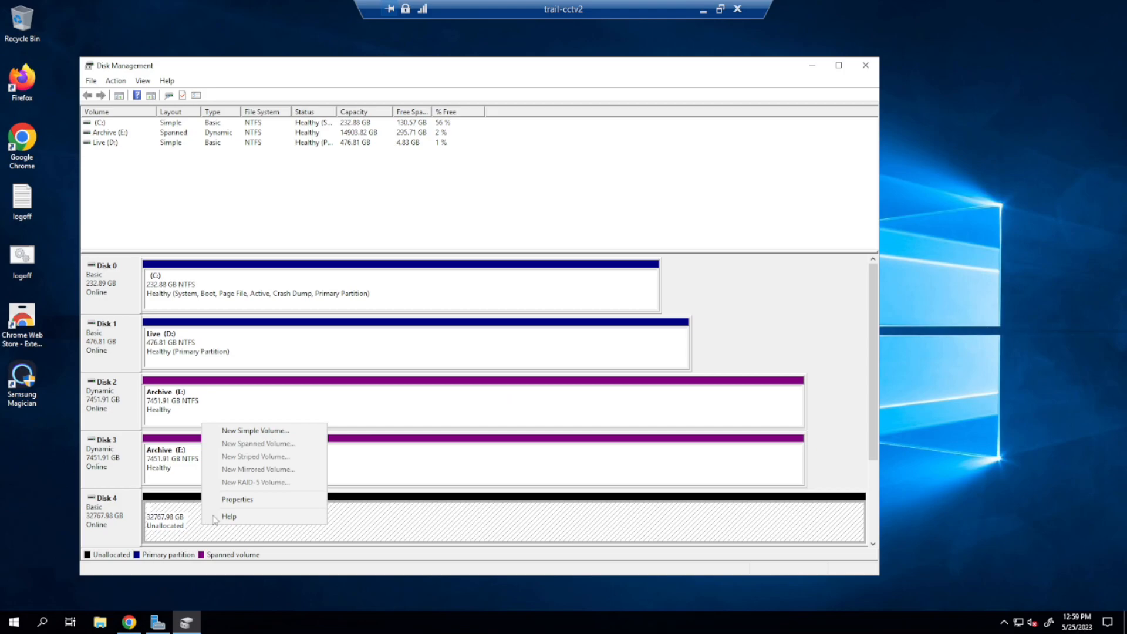
{"action": "left_click", "coordinate": [236, 431]}
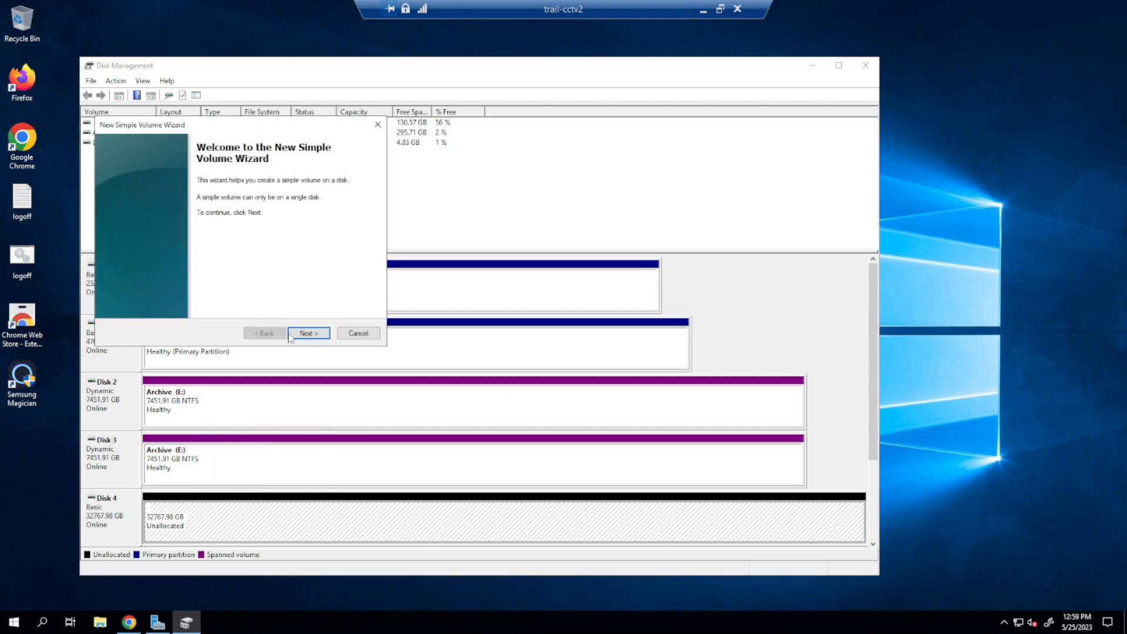
{"action": "left_click", "coordinate": [309, 334]}
{"action": "left_click", "coordinate": [311, 334]}
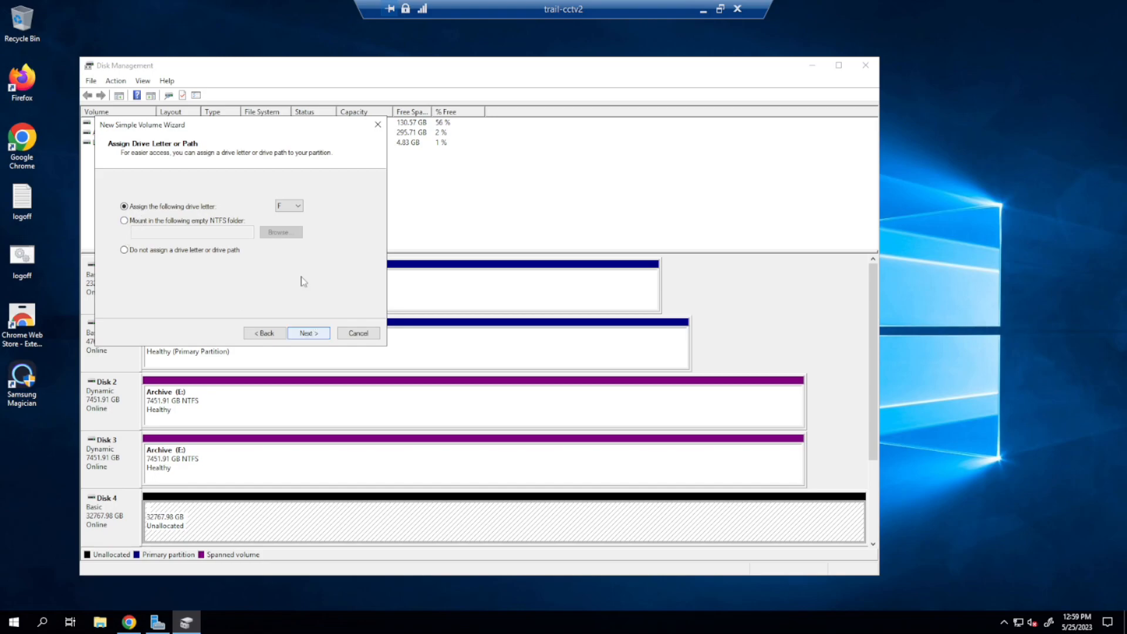
{"action": "left_click", "coordinate": [310, 333]}
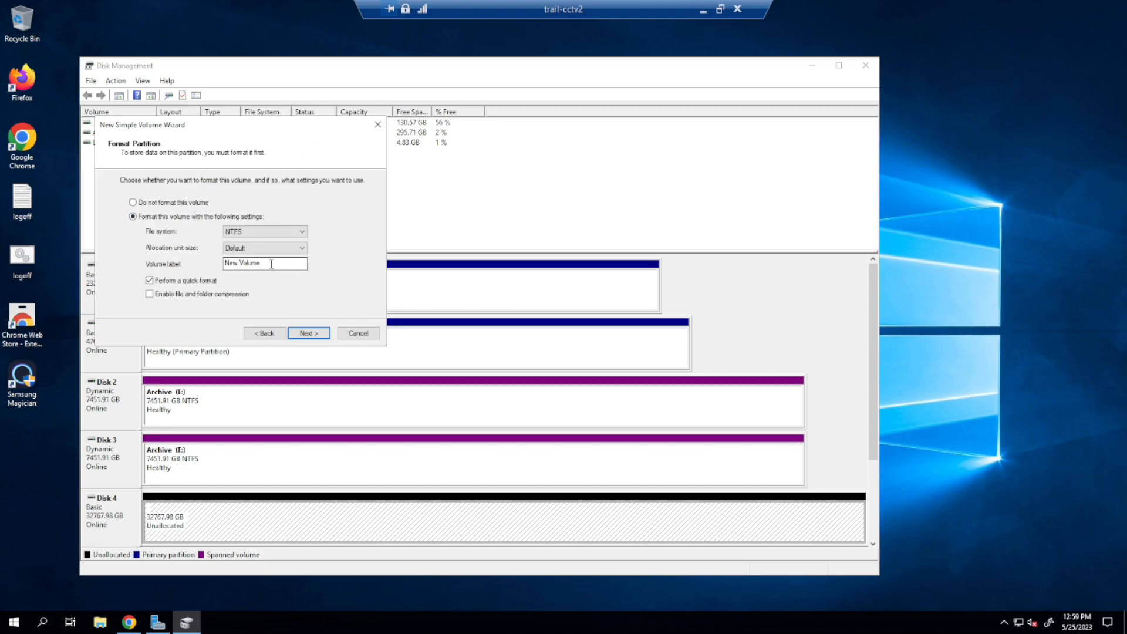
{"action": "left_click_drag", "start_coordinate": [271, 264], "coordinate": [43, 259]}
{"action": "type", "text": "CCTV2-SCSI"}
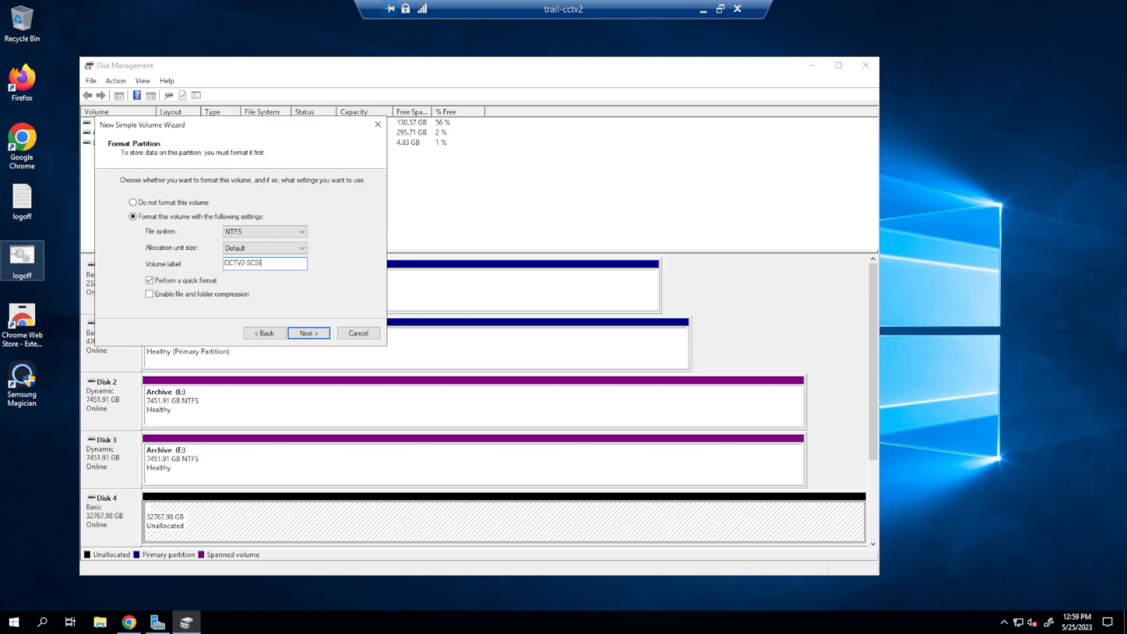
{"action": "left_click", "coordinate": [307, 333]}
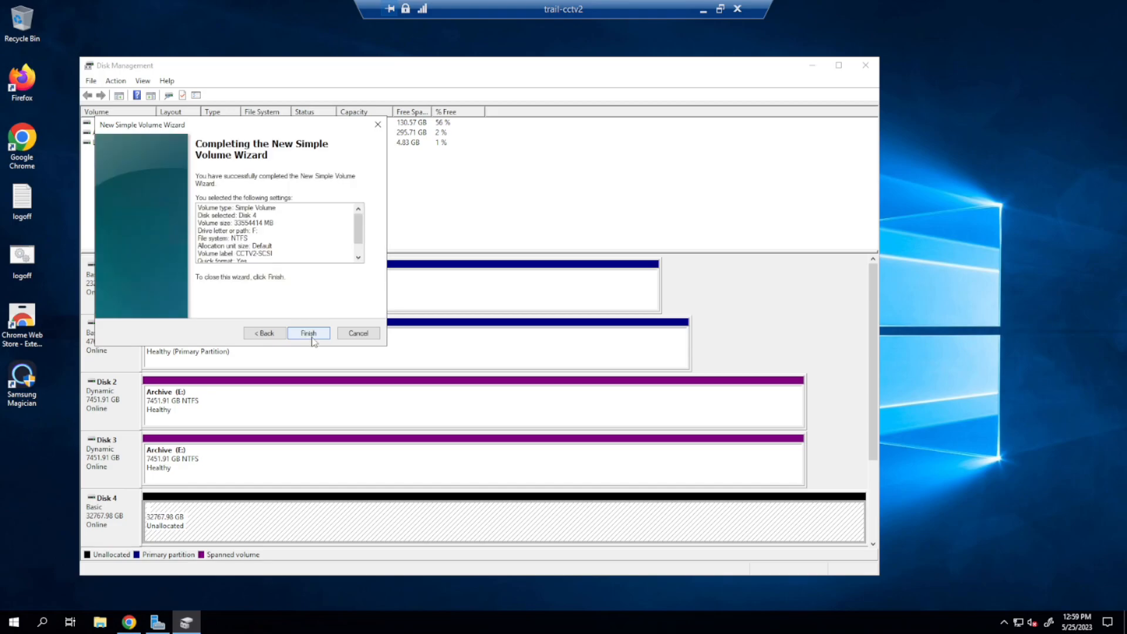
{"action": "left_click", "coordinate": [308, 334]}
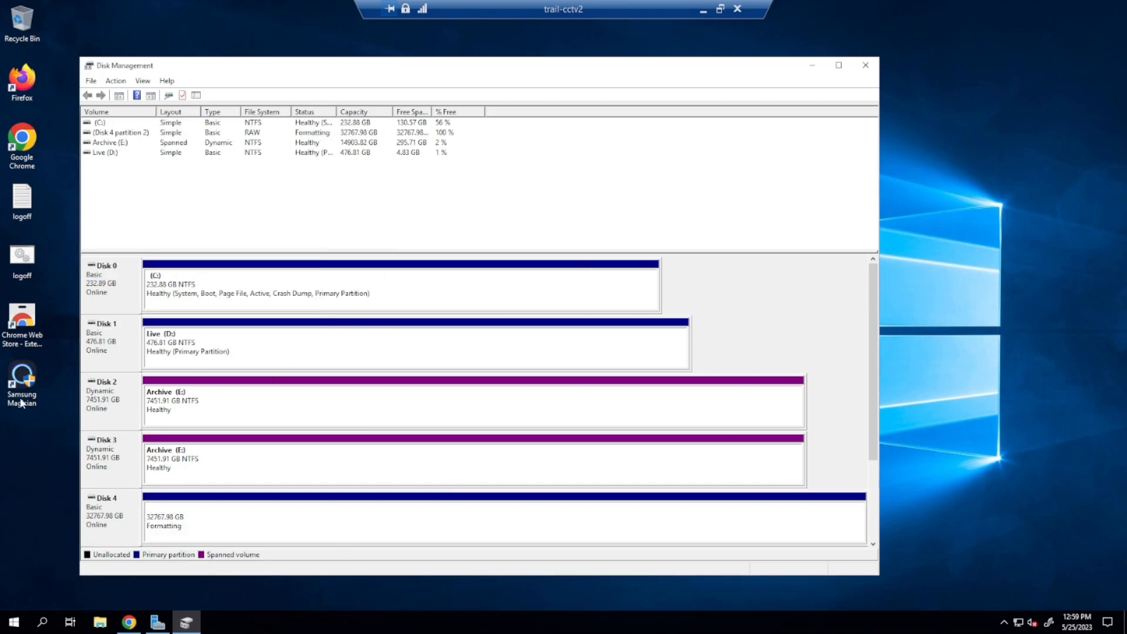
- Open This PC in File Explorer to check for the new volume among the drives
{"action": "left_click", "coordinate": [108, 627]}
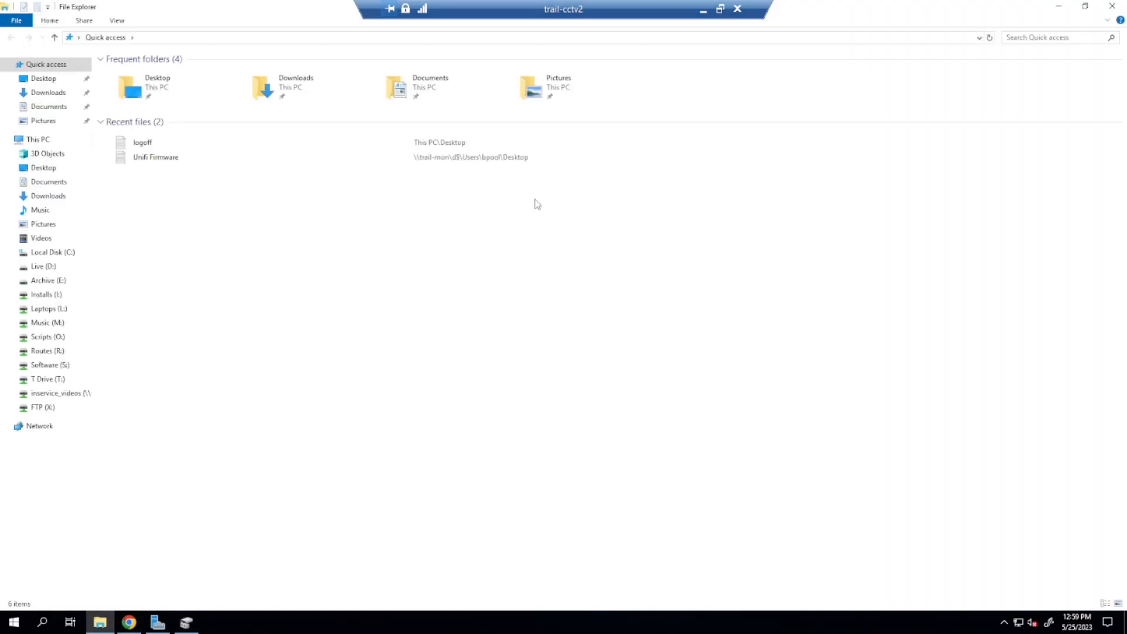
{"action": "left_click", "coordinate": [32, 141]}
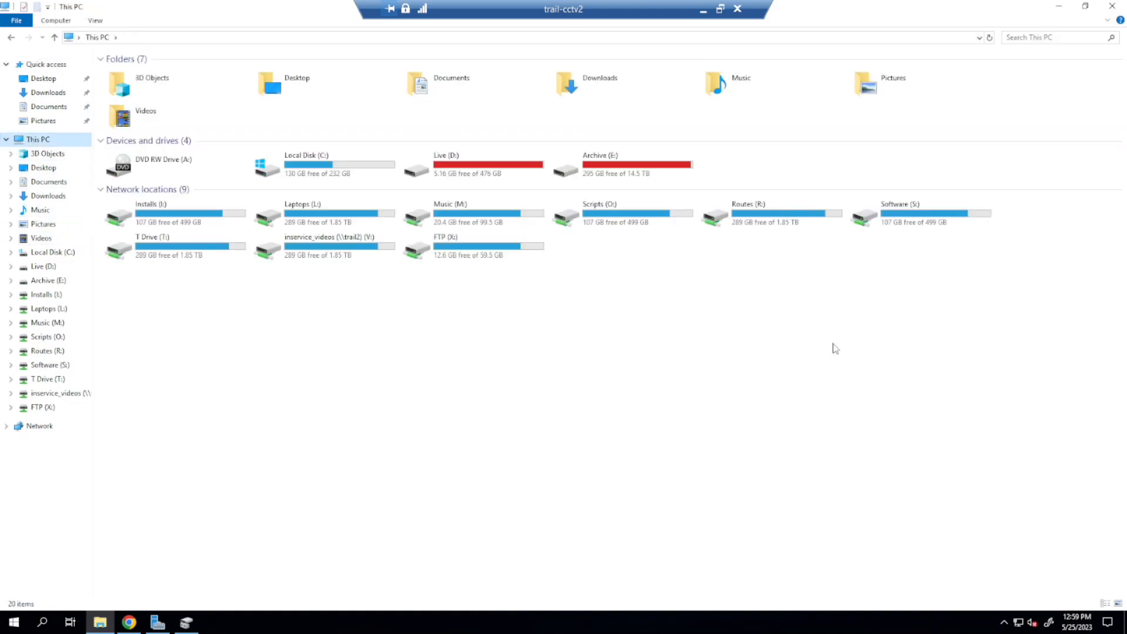